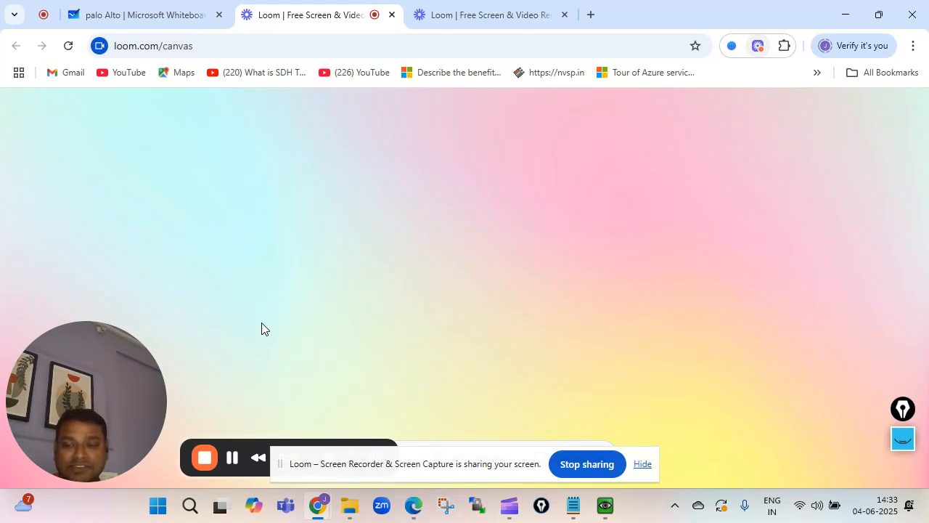
Switch the browser to the 'palo Alto | Microsoft Whiteboard' tab while Loom records
{"action": "left_click", "coordinate": [128, 15]}
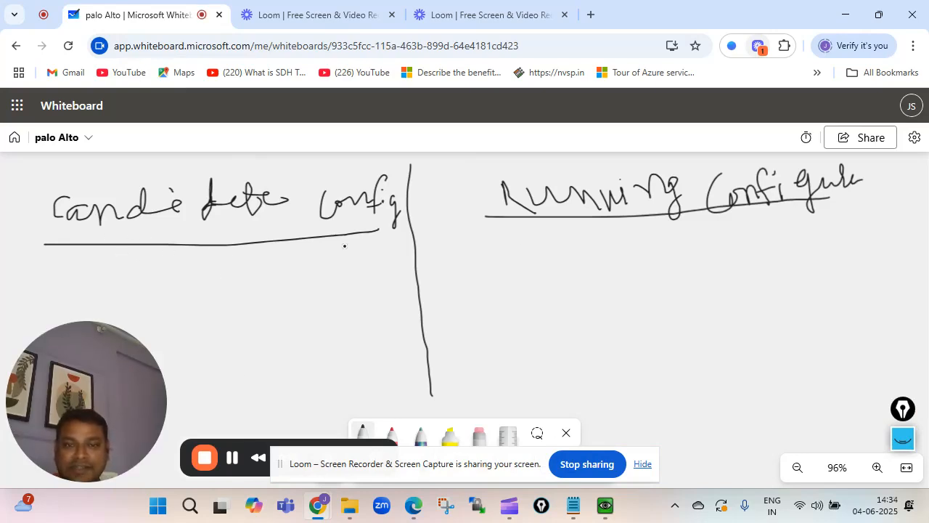
Sketch two check marks and a box under the Running Configure heading
{"action": "mouse_move", "coordinate": [491, 241]}
{"action": "left_mouse_down"}
{"action": "mouse_move", "coordinate": [504, 255]}
{"action": "mouse_move", "coordinate": [521, 215]}
{"action": "left_mouse_up"}
{"action": "left_click_drag", "start_coordinate": [483, 254], "coordinate": [646, 233]}
{"action": "mouse_move", "coordinate": [539, 245]}
{"action": "left_mouse_down"}
{"action": "mouse_move", "coordinate": [559, 289]}
{"action": "mouse_move", "coordinate": [651, 244]}
{"action": "mouse_move", "coordinate": [646, 233]}
{"action": "mouse_move", "coordinate": [695, 242]}
{"action": "mouse_move", "coordinate": [646, 256]}
{"action": "mouse_move", "coordinate": [642, 268]}
{"action": "left_mouse_up"}
{"action": "mouse_move", "coordinate": [639, 267]}
{"action": "left_mouse_down"}
{"action": "mouse_move", "coordinate": [672, 263]}
{"action": "mouse_move", "coordinate": [774, 216]}
{"action": "left_mouse_up"}
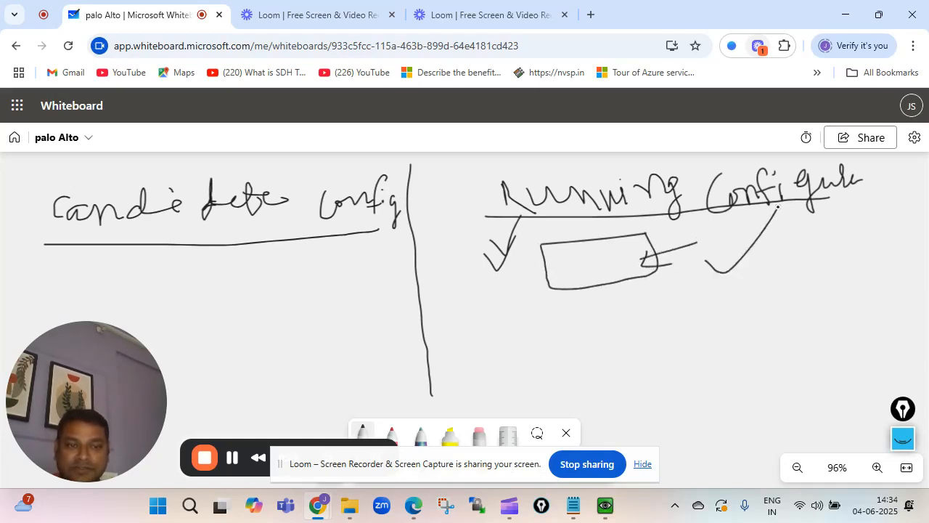
Draw a box with two arrows and three circled check marks under Candidate Config
{"action": "left_click_drag", "start_coordinate": [178, 268], "coordinate": [270, 265]}
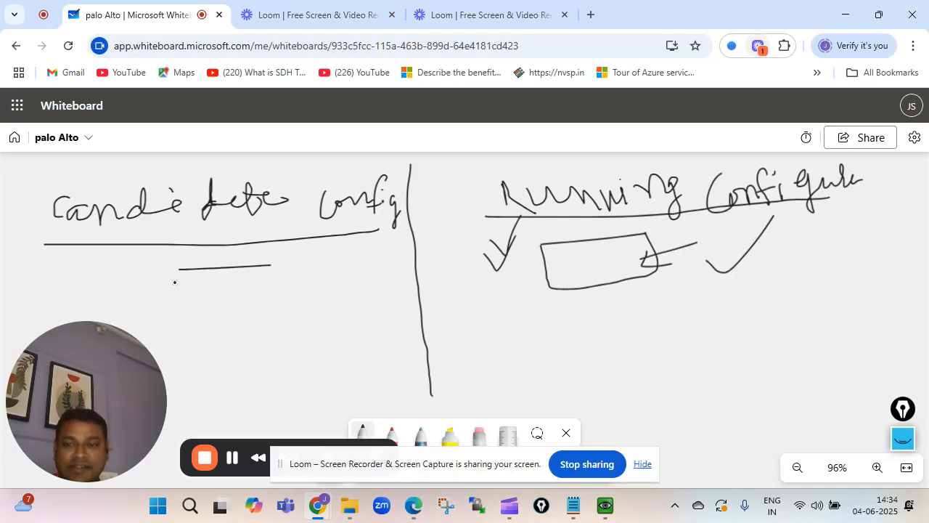
{"action": "mouse_move", "coordinate": [177, 273]}
{"action": "left_mouse_down"}
{"action": "mouse_move", "coordinate": [222, 310]}
{"action": "mouse_move", "coordinate": [276, 284]}
{"action": "mouse_move", "coordinate": [273, 262]}
{"action": "left_mouse_up"}
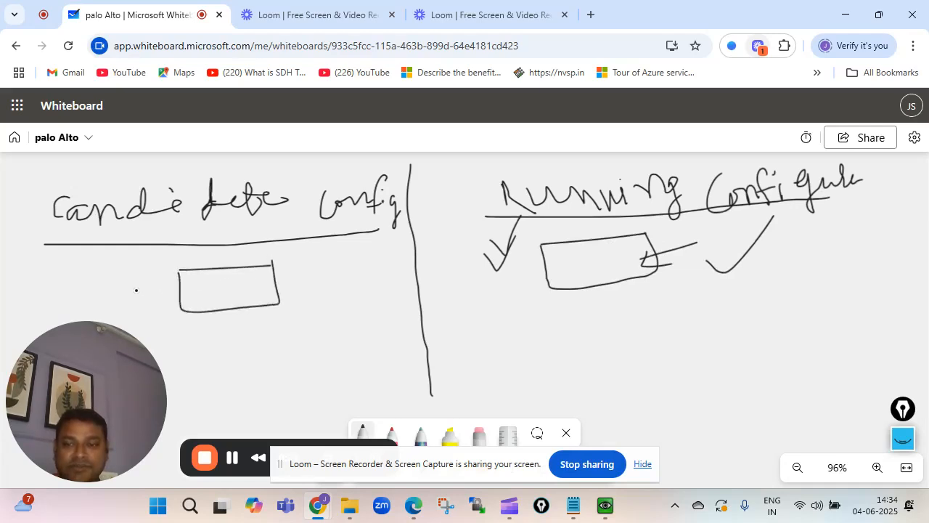
{"action": "mouse_move", "coordinate": [149, 293]}
{"action": "left_mouse_down"}
{"action": "mouse_move", "coordinate": [199, 293]}
{"action": "mouse_move", "coordinate": [188, 309]}
{"action": "mouse_move", "coordinate": [240, 281]}
{"action": "mouse_move", "coordinate": [249, 305]}
{"action": "left_mouse_up"}
{"action": "left_click_drag", "start_coordinate": [209, 277], "coordinate": [338, 244]}
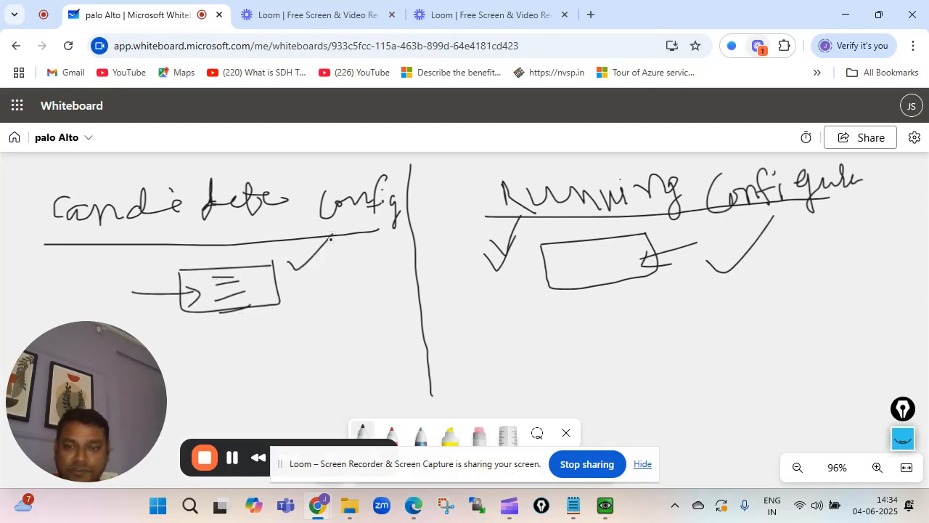
{"action": "left_click_drag", "start_coordinate": [292, 270], "coordinate": [341, 242]}
{"action": "left_click_drag", "start_coordinate": [299, 289], "coordinate": [331, 267]}
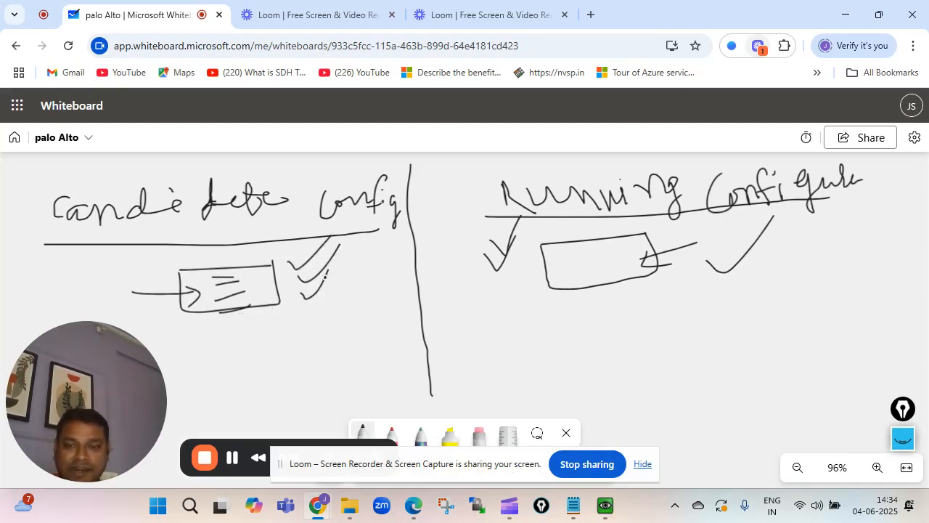
{"action": "mouse_move", "coordinate": [305, 311]}
{"action": "left_mouse_down"}
{"action": "mouse_move", "coordinate": [333, 304]}
{"action": "mouse_move", "coordinate": [354, 281]}
{"action": "left_mouse_up"}
{"action": "mouse_move", "coordinate": [314, 251]}
{"action": "left_mouse_down"}
{"action": "mouse_move", "coordinate": [296, 285]}
{"action": "mouse_move", "coordinate": [363, 310]}
{"action": "mouse_move", "coordinate": [338, 247]}
{"action": "mouse_move", "coordinate": [311, 253]}
{"action": "left_mouse_up"}
{"action": "mouse_move", "coordinate": [154, 312]}
{"action": "left_mouse_down"}
{"action": "mouse_move", "coordinate": [224, 304]}
{"action": "mouse_move", "coordinate": [215, 308]}
{"action": "mouse_move", "coordinate": [269, 315]}
{"action": "mouse_move", "coordinate": [283, 294]}
{"action": "mouse_move", "coordinate": [243, 263]}
{"action": "mouse_move", "coordinate": [175, 313]}
{"action": "mouse_move", "coordinate": [247, 324]}
{"action": "left_mouse_up"}
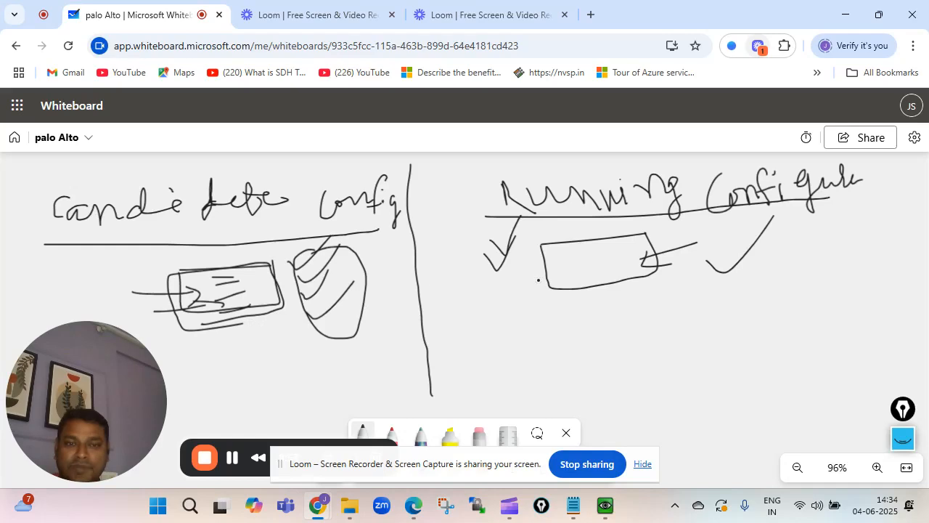
Add a lower Candidate box with two arrows, plus more ticks under Running Configure
{"action": "mouse_move", "coordinate": [490, 288]}
{"action": "left_mouse_down"}
{"action": "mouse_move", "coordinate": [566, 273]}
{"action": "mouse_move", "coordinate": [557, 289]}
{"action": "mouse_move", "coordinate": [616, 247]}
{"action": "mouse_move", "coordinate": [608, 261]}
{"action": "mouse_move", "coordinate": [625, 276]}
{"action": "left_mouse_up"}
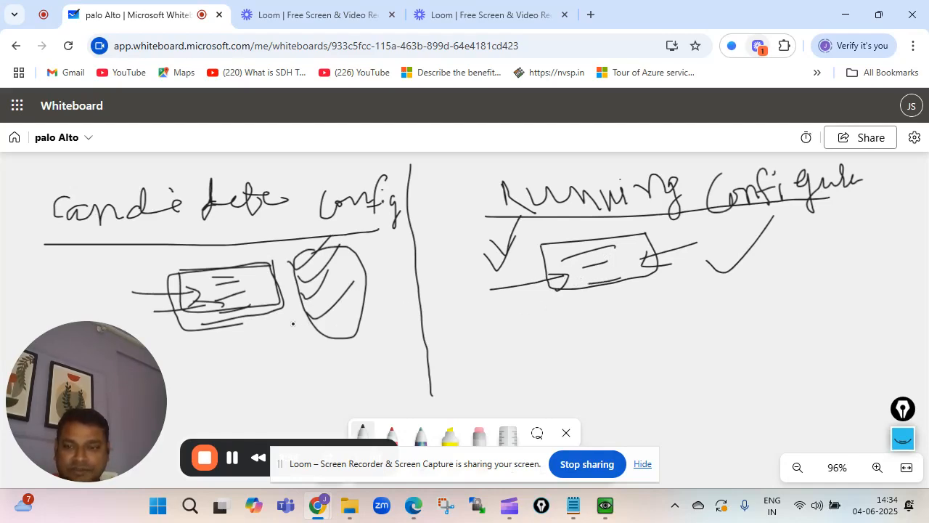
{"action": "left_click_drag", "start_coordinate": [204, 339], "coordinate": [304, 332]}
{"action": "mouse_move", "coordinate": [209, 339]}
{"action": "left_mouse_down"}
{"action": "mouse_move", "coordinate": [207, 368]}
{"action": "mouse_move", "coordinate": [326, 365]}
{"action": "mouse_move", "coordinate": [312, 331]}
{"action": "mouse_move", "coordinate": [275, 330]}
{"action": "left_mouse_up"}
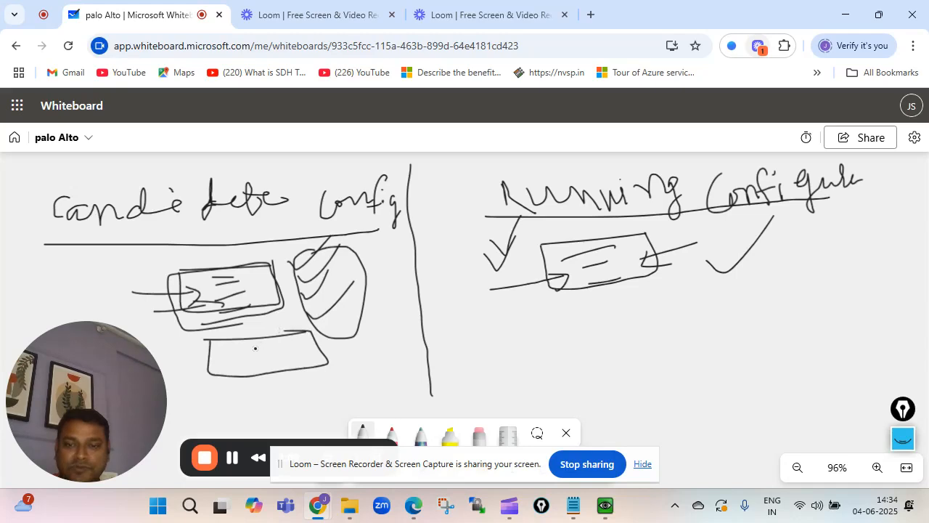
{"action": "mouse_move", "coordinate": [206, 351]}
{"action": "left_mouse_down"}
{"action": "mouse_move", "coordinate": [254, 350]}
{"action": "mouse_move", "coordinate": [244, 358]}
{"action": "left_mouse_up"}
{"action": "mouse_move", "coordinate": [220, 369]}
{"action": "left_mouse_down"}
{"action": "mouse_move", "coordinate": [246, 367]}
{"action": "mouse_move", "coordinate": [236, 373]}
{"action": "left_mouse_up"}
{"action": "mouse_move", "coordinate": [447, 269]}
{"action": "left_mouse_down"}
{"action": "mouse_move", "coordinate": [524, 208]}
{"action": "mouse_move", "coordinate": [454, 287]}
{"action": "mouse_move", "coordinate": [541, 217]}
{"action": "left_mouse_up"}
{"action": "mouse_move", "coordinate": [447, 239]}
{"action": "left_mouse_down"}
{"action": "mouse_move", "coordinate": [461, 258]}
{"action": "mouse_move", "coordinate": [514, 225]}
{"action": "left_mouse_up"}
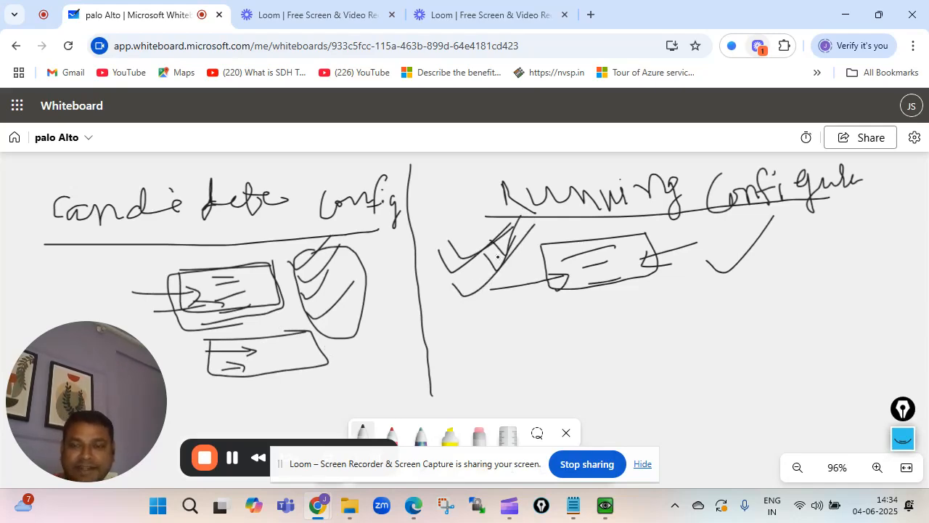
Draw two new ticked rectangles in the Running Configure column
{"action": "mouse_move", "coordinate": [498, 311]}
{"action": "left_mouse_down"}
{"action": "mouse_move", "coordinate": [636, 295]}
{"action": "mouse_move", "coordinate": [506, 350]}
{"action": "mouse_move", "coordinate": [651, 333]}
{"action": "mouse_move", "coordinate": [648, 297]}
{"action": "left_mouse_up"}
{"action": "mouse_move", "coordinate": [588, 299]}
{"action": "left_mouse_down"}
{"action": "mouse_move", "coordinate": [649, 297]}
{"action": "mouse_move", "coordinate": [694, 275]}
{"action": "left_mouse_up"}
{"action": "left_click_drag", "start_coordinate": [675, 312], "coordinate": [743, 288]}
{"action": "mouse_move", "coordinate": [676, 312]}
{"action": "left_mouse_down"}
{"action": "mouse_move", "coordinate": [677, 341]}
{"action": "mouse_move", "coordinate": [764, 291]}
{"action": "mouse_move", "coordinate": [715, 298]}
{"action": "mouse_move", "coordinate": [766, 279]}
{"action": "left_mouse_up"}
{"action": "left_click_drag", "start_coordinate": [723, 313], "coordinate": [774, 277]}
Draw a small R box by the divider and an arrowed, ticked lower-right rectangle
{"action": "mouse_move", "coordinate": [352, 347]}
{"action": "left_mouse_down"}
{"action": "mouse_move", "coordinate": [393, 345]}
{"action": "mouse_move", "coordinate": [353, 355]}
{"action": "mouse_move", "coordinate": [353, 383]}
{"action": "mouse_move", "coordinate": [413, 345]}
{"action": "mouse_move", "coordinate": [371, 352]}
{"action": "left_mouse_up"}
{"action": "mouse_move", "coordinate": [370, 334]}
{"action": "left_mouse_down"}
{"action": "mouse_move", "coordinate": [352, 350]}
{"action": "mouse_move", "coordinate": [408, 327]}
{"action": "mouse_move", "coordinate": [429, 355]}
{"action": "left_mouse_up"}
{"action": "left_click_drag", "start_coordinate": [353, 377], "coordinate": [394, 375]}
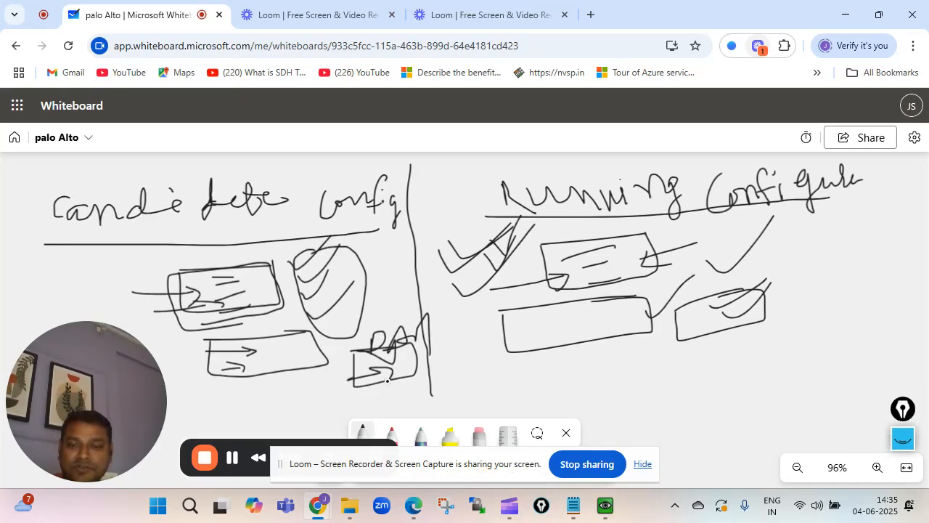
{"action": "mouse_move", "coordinate": [475, 354]}
{"action": "left_mouse_down"}
{"action": "mouse_move", "coordinate": [537, 332]}
{"action": "mouse_move", "coordinate": [534, 339]}
{"action": "left_mouse_up"}
{"action": "mouse_move", "coordinate": [498, 371]}
{"action": "left_mouse_down"}
{"action": "mouse_move", "coordinate": [544, 357]}
{"action": "mouse_move", "coordinate": [647, 282]}
{"action": "left_mouse_up"}
{"action": "left_click_drag", "start_coordinate": [597, 336], "coordinate": [658, 316]}
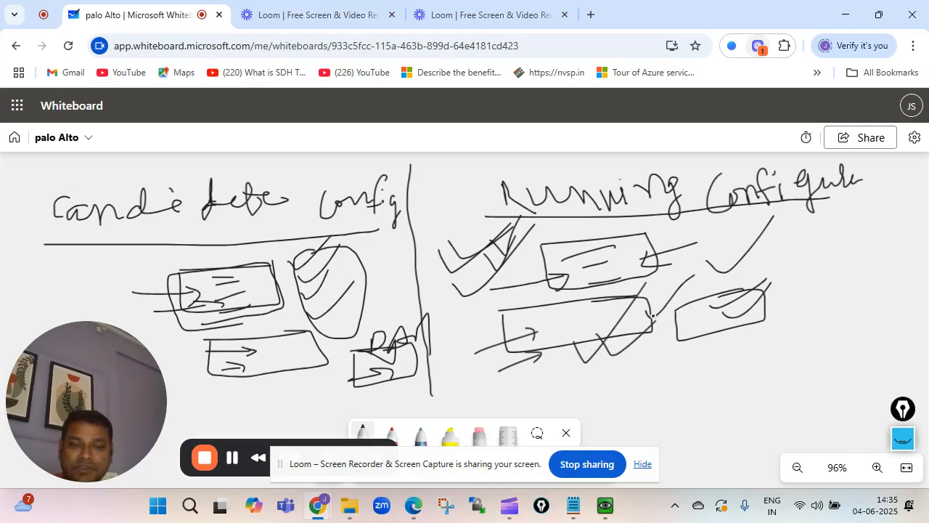
{"action": "mouse_move", "coordinate": [651, 353]}
{"action": "left_mouse_down"}
{"action": "mouse_move", "coordinate": [690, 348]}
{"action": "mouse_move", "coordinate": [672, 363]}
{"action": "mouse_move", "coordinate": [826, 341]}
{"action": "mouse_move", "coordinate": [804, 371]}
{"action": "mouse_move", "coordinate": [888, 320]}
{"action": "mouse_move", "coordinate": [792, 328]}
{"action": "left_mouse_up"}
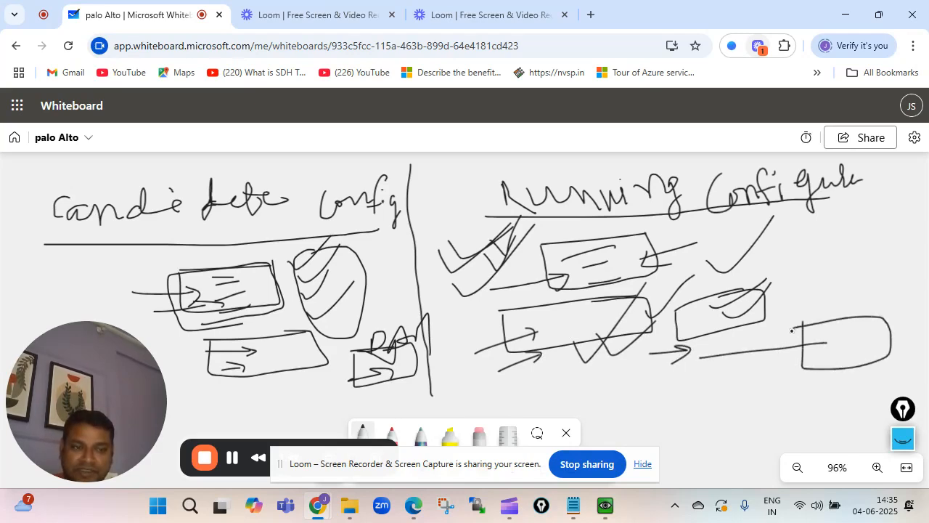
Add lines and arrows below the lower-left box and at the lower-right rectangle
{"action": "mouse_move", "coordinate": [233, 384]}
{"action": "left_mouse_down"}
{"action": "mouse_move", "coordinate": [338, 380]}
{"action": "mouse_move", "coordinate": [234, 398]}
{"action": "mouse_move", "coordinate": [233, 418]}
{"action": "mouse_move", "coordinate": [341, 400]}
{"action": "mouse_move", "coordinate": [341, 381]}
{"action": "left_mouse_up"}
{"action": "mouse_move", "coordinate": [213, 403]}
{"action": "left_mouse_down"}
{"action": "mouse_move", "coordinate": [235, 404]}
{"action": "mouse_move", "coordinate": [238, 414]}
{"action": "mouse_move", "coordinate": [285, 378]}
{"action": "mouse_move", "coordinate": [262, 408]}
{"action": "mouse_move", "coordinate": [292, 389]}
{"action": "mouse_move", "coordinate": [287, 411]}
{"action": "mouse_move", "coordinate": [327, 379]}
{"action": "mouse_move", "coordinate": [310, 417]}
{"action": "mouse_move", "coordinate": [338, 379]}
{"action": "left_mouse_up"}
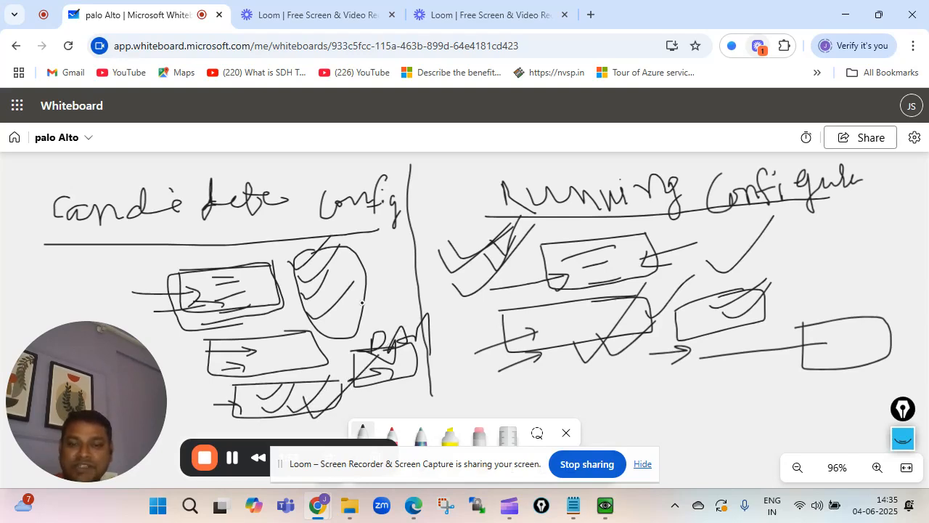
{"action": "mouse_move", "coordinate": [364, 301]}
{"action": "left_mouse_down"}
{"action": "mouse_move", "coordinate": [395, 326]}
{"action": "mouse_move", "coordinate": [396, 295]}
{"action": "mouse_move", "coordinate": [362, 298]}
{"action": "mouse_move", "coordinate": [374, 316]}
{"action": "mouse_move", "coordinate": [367, 326]}
{"action": "left_mouse_up"}
{"action": "mouse_move", "coordinate": [473, 366]}
{"action": "left_mouse_down"}
{"action": "mouse_move", "coordinate": [523, 347]}
{"action": "mouse_move", "coordinate": [511, 352]}
{"action": "left_mouse_up"}
{"action": "mouse_move", "coordinate": [483, 324]}
{"action": "left_mouse_down"}
{"action": "mouse_move", "coordinate": [512, 325]}
{"action": "mouse_move", "coordinate": [466, 349]}
{"action": "mouse_move", "coordinate": [475, 362]}
{"action": "left_mouse_up"}
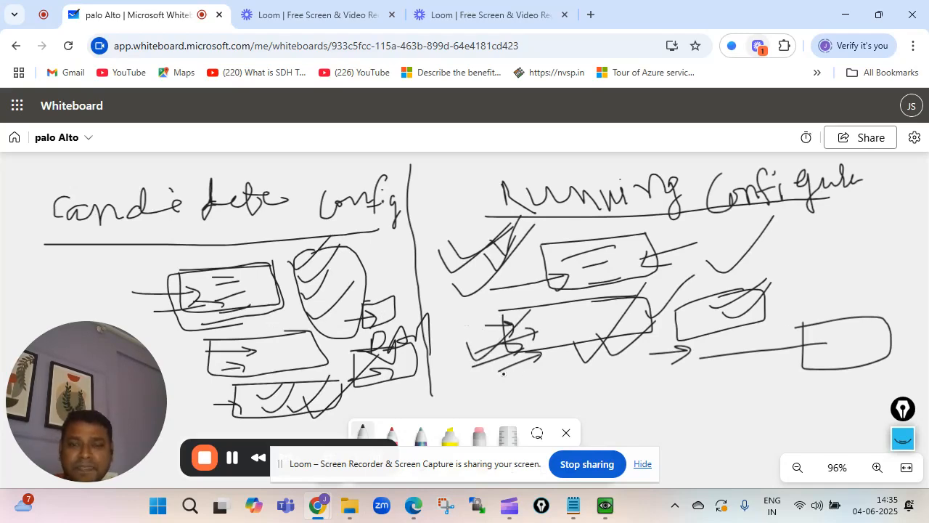
{"action": "scroll", "coordinate": [503, 374], "scroll_direction": "down", "scroll_amount": 2}
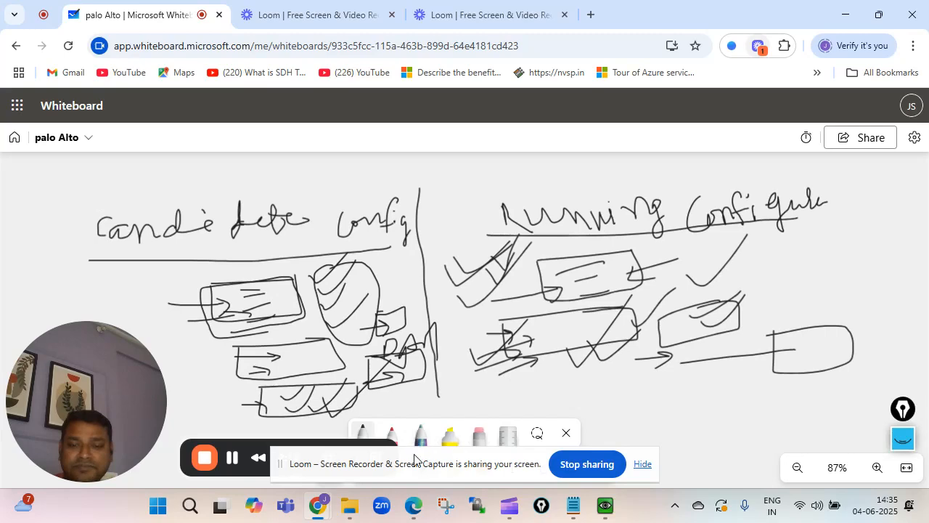
Extend the centre divider and write an underlined 'XmL' in the running column
{"action": "left_click_drag", "start_coordinate": [417, 474], "coordinate": [424, 441]}
{"action": "left_click_drag", "start_coordinate": [438, 260], "coordinate": [437, 366]}
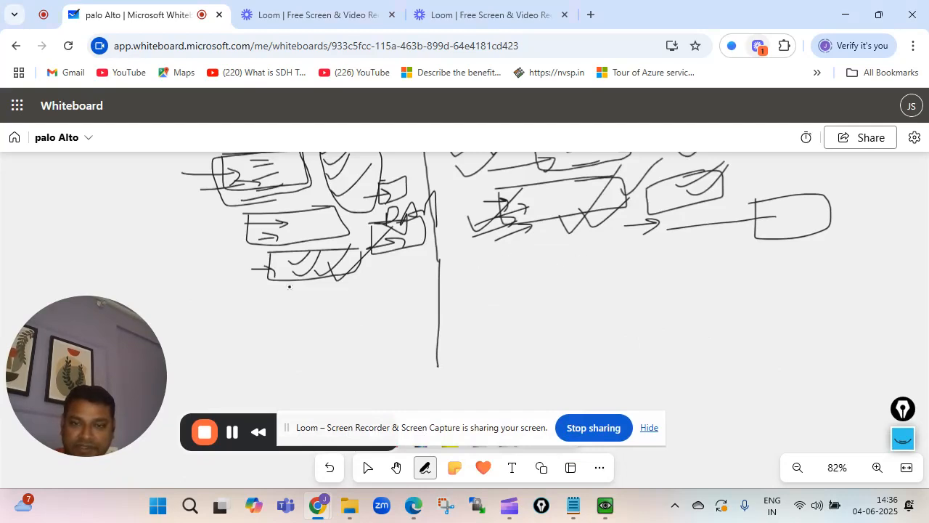
{"action": "left_click_drag", "start_coordinate": [519, 265], "coordinate": [497, 313]}
{"action": "mouse_move", "coordinate": [493, 281]}
{"action": "left_mouse_down"}
{"action": "mouse_move", "coordinate": [531, 324]}
{"action": "mouse_move", "coordinate": [541, 309]}
{"action": "mouse_move", "coordinate": [577, 310]}
{"action": "left_mouse_up"}
{"action": "mouse_move", "coordinate": [591, 267]}
{"action": "left_mouse_down"}
{"action": "mouse_move", "coordinate": [594, 297]}
{"action": "mouse_move", "coordinate": [646, 308]}
{"action": "left_mouse_up"}
{"action": "left_click_drag", "start_coordinate": [516, 341], "coordinate": [679, 324]}
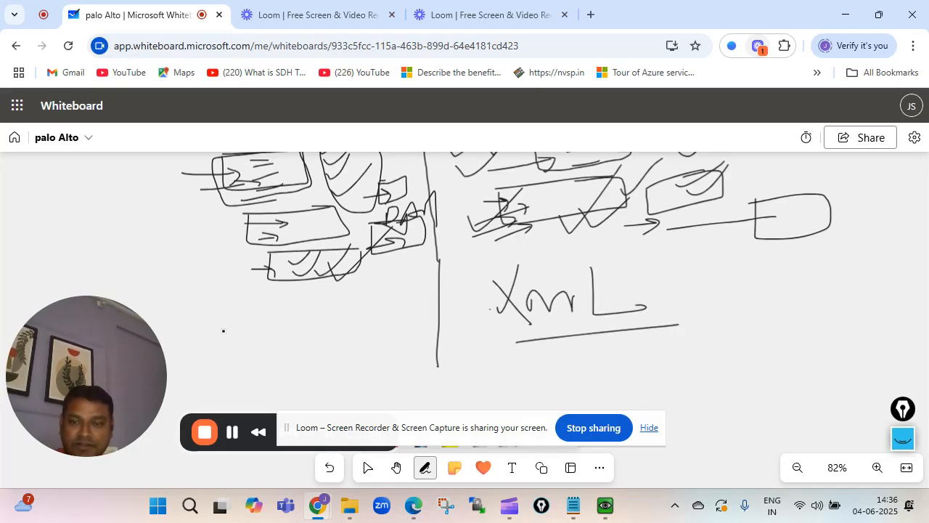
Write and underline 'xmL' in the candidate column
{"action": "mouse_move", "coordinate": [238, 313]}
{"action": "left_mouse_down"}
{"action": "mouse_move", "coordinate": [252, 332]}
{"action": "mouse_move", "coordinate": [236, 336]}
{"action": "left_mouse_up"}
{"action": "mouse_move", "coordinate": [275, 311]}
{"action": "left_mouse_down"}
{"action": "mouse_move", "coordinate": [276, 331]}
{"action": "mouse_move", "coordinate": [298, 331]}
{"action": "left_mouse_up"}
{"action": "left_click_drag", "start_coordinate": [314, 297], "coordinate": [325, 333]}
{"action": "left_click_drag", "start_coordinate": [239, 360], "coordinate": [376, 341]}
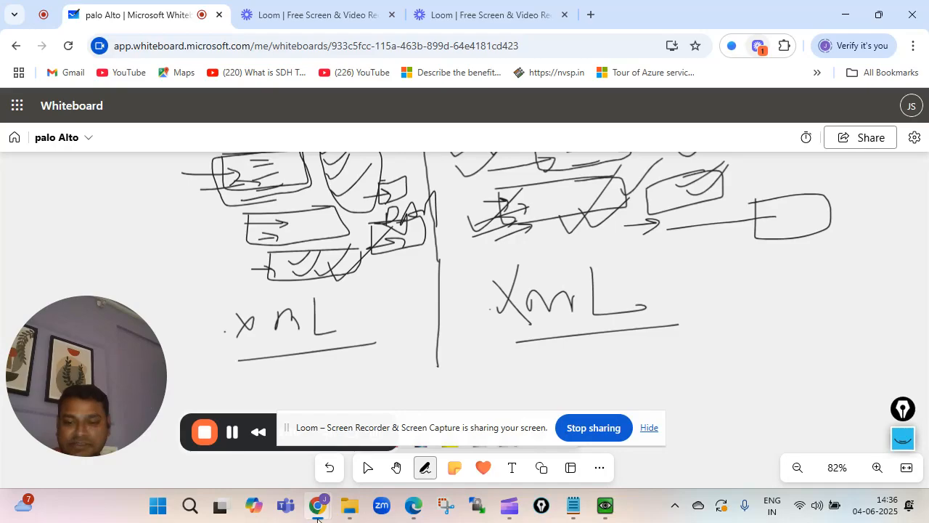
{"action": "mouse_move", "coordinate": [317, 517]}
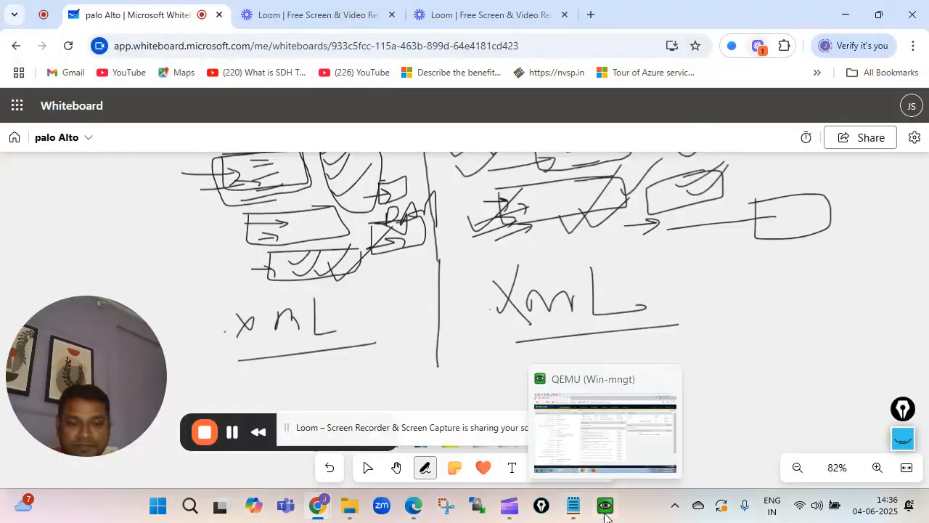
Switch to the PA-VM window and start a new address object under Objects > Addresses
{"action": "left_click", "coordinate": [605, 516]}
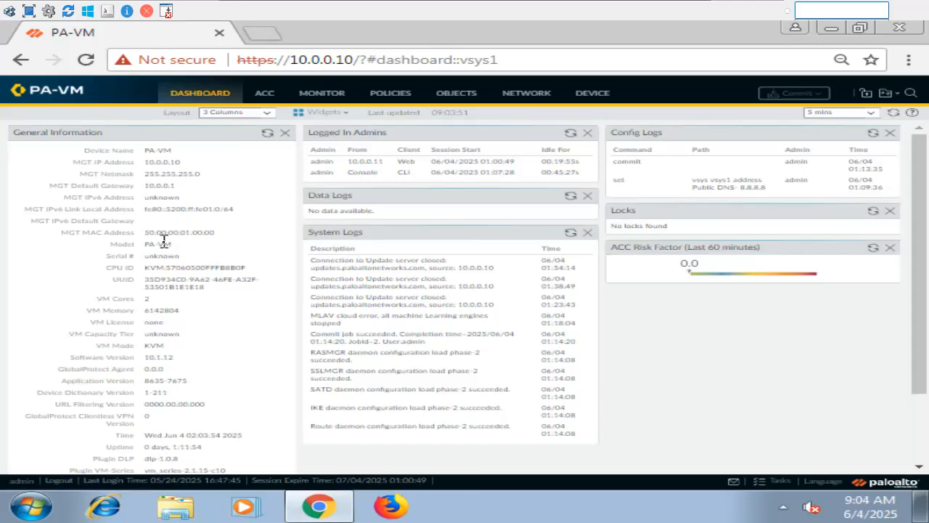
{"action": "left_click", "coordinate": [592, 100]}
{"action": "left_click", "coordinate": [445, 101]}
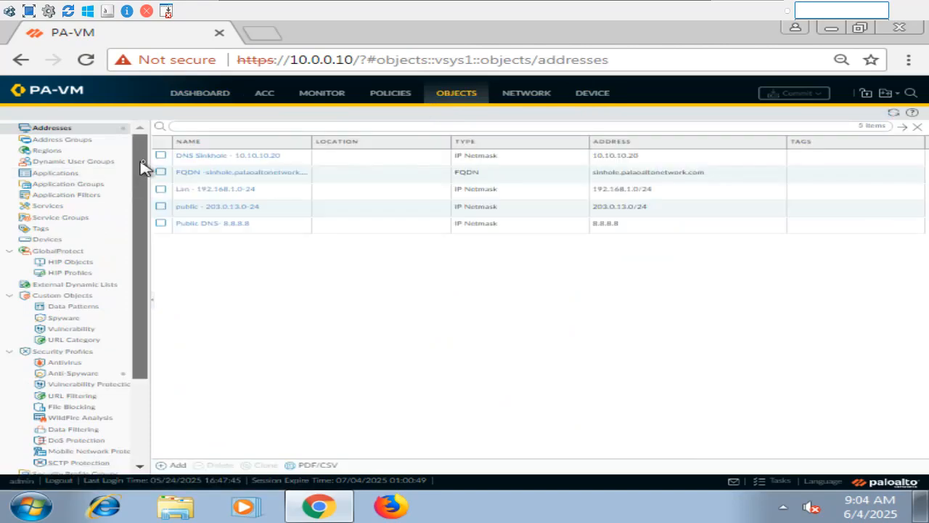
{"action": "left_click", "coordinate": [176, 465]}
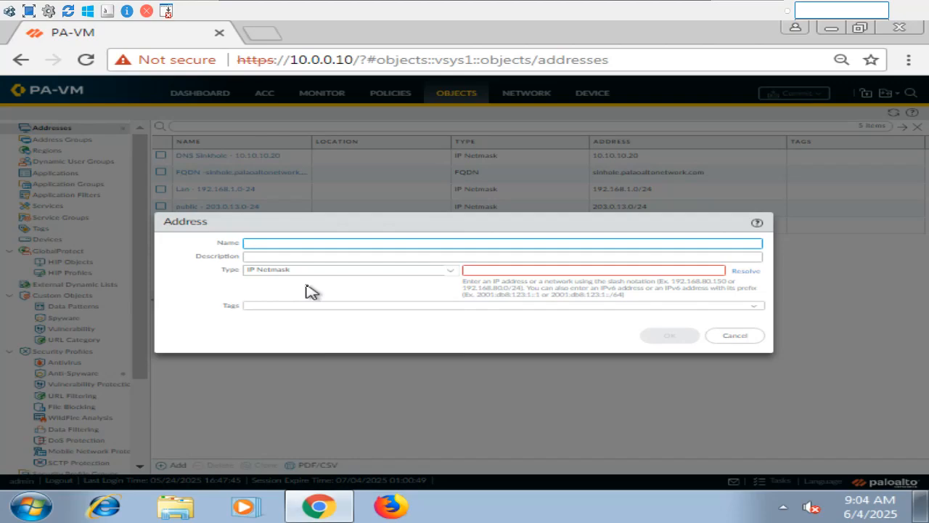
Dismiss the Sticky Keys prompt that appears twice
{"action": "key", "text": "shift"}
{"action": "key", "text": "shift"}
{"action": "key", "text": "shift"}
{"action": "key", "text": "shift"}
{"action": "key", "text": "shift"}
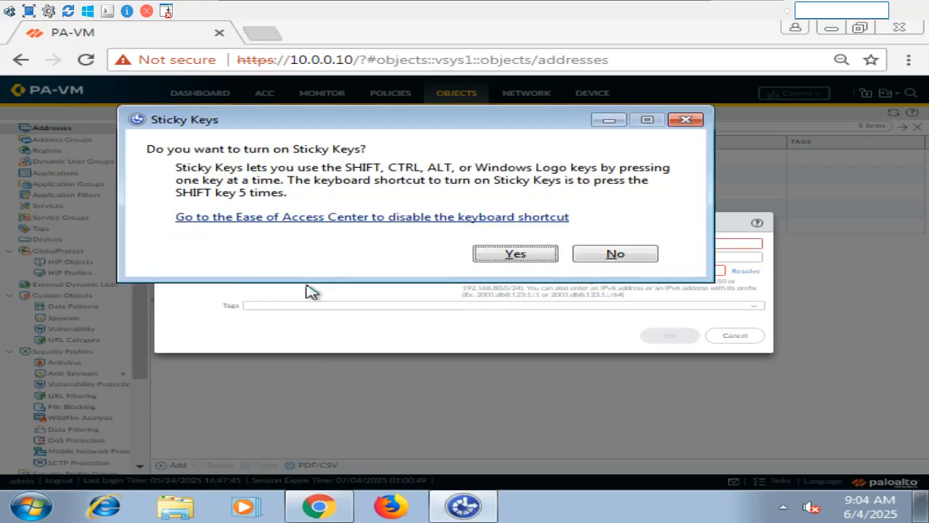
{"action": "left_click", "coordinate": [687, 120]}
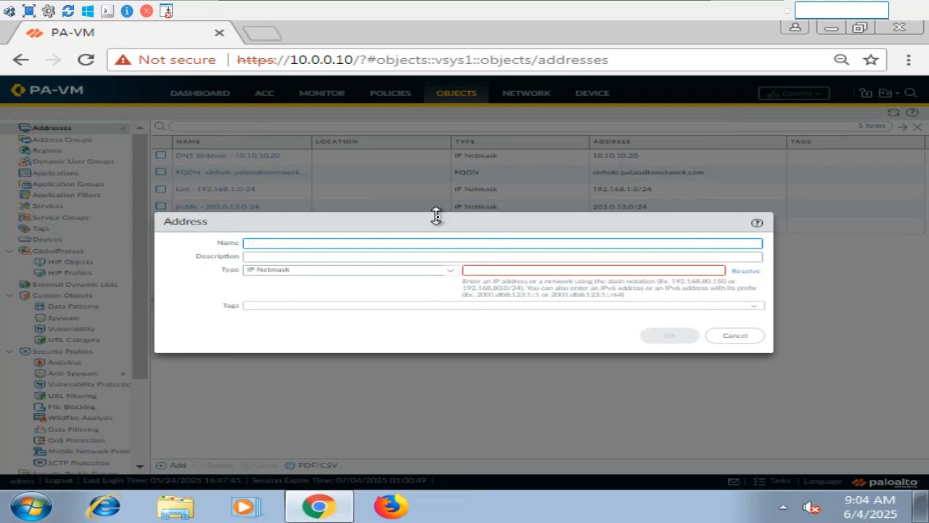
{"action": "key", "text": "shift"}
{"action": "key", "text": "shift"}
{"action": "key", "text": "shift"}
{"action": "key", "text": "shift"}
{"action": "key", "text": "shift"}
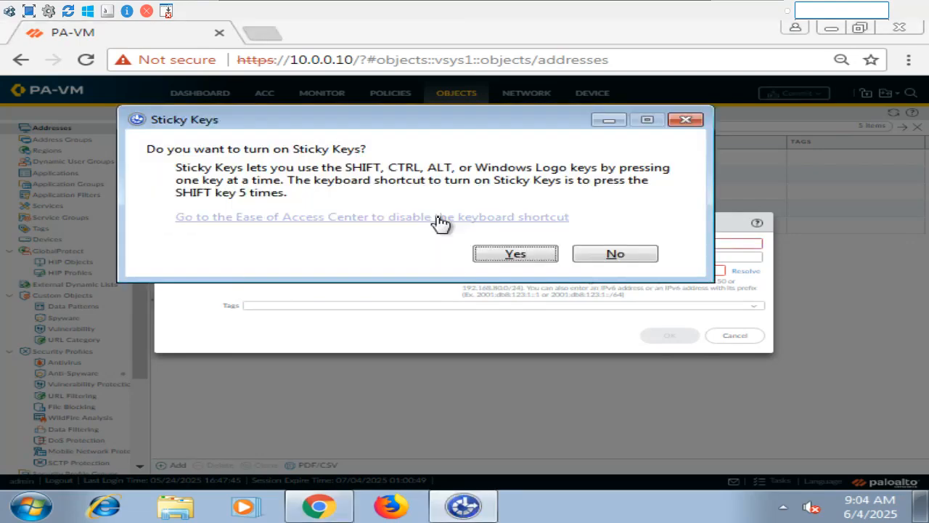
{"action": "left_click", "coordinate": [685, 119]}
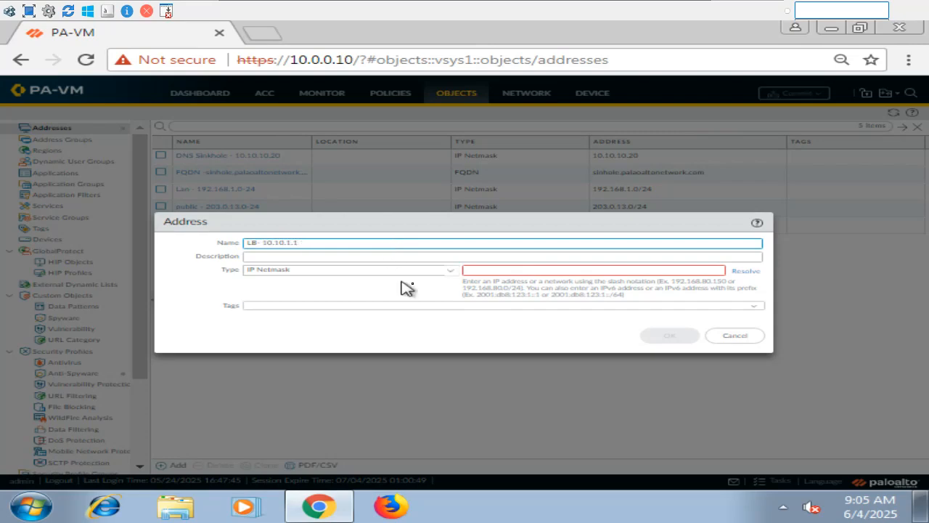
Create the LB- 10.10.1.1 address object with IP Netmask 10.10.1.1
{"action": "left_click", "coordinate": [490, 269]}
{"action": "type", "text": "10.1"}
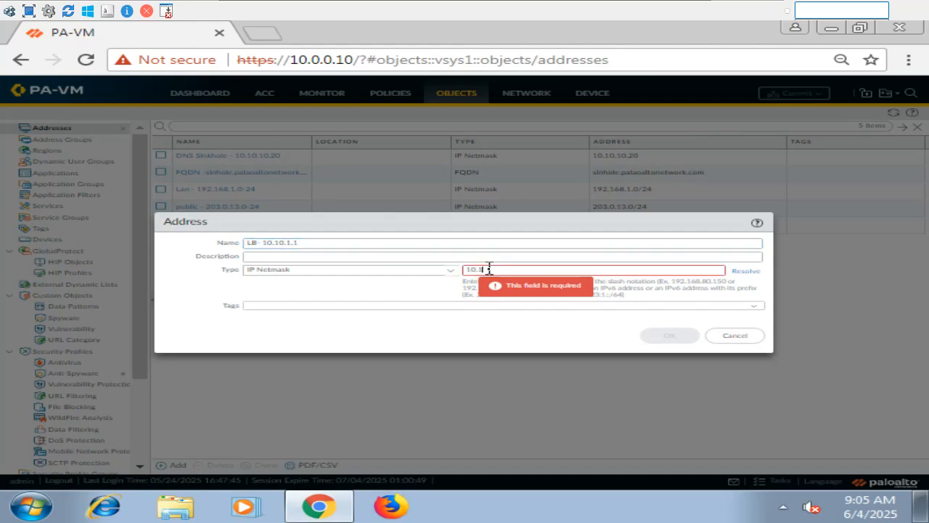
{"action": "type", "text": "0.1.1"}
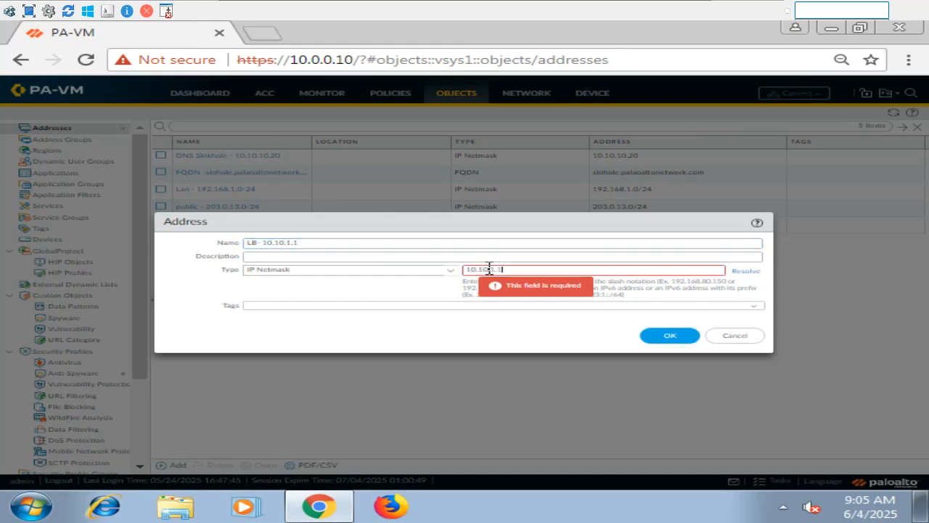
{"action": "left_click", "coordinate": [682, 337]}
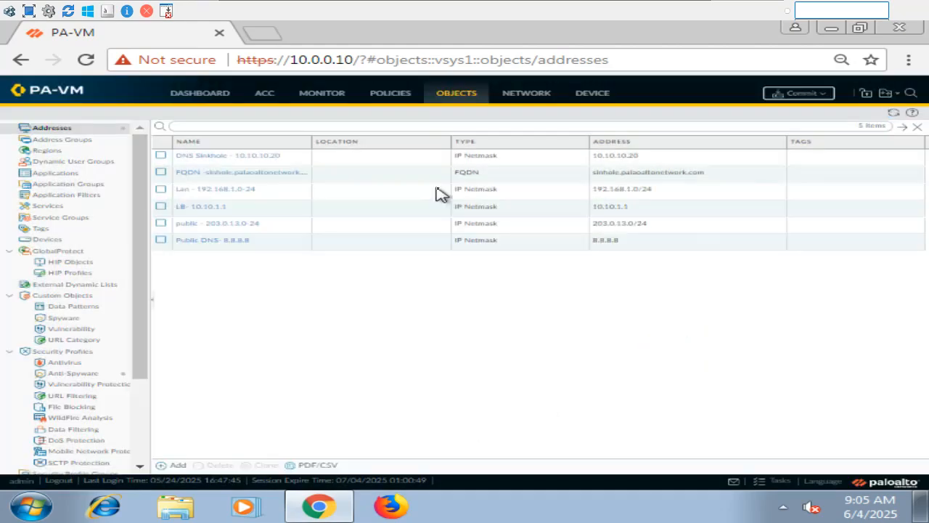
Start a new security rule with source zone trust and source address Lan 192.168.1.0-24
{"action": "left_click", "coordinate": [377, 104]}
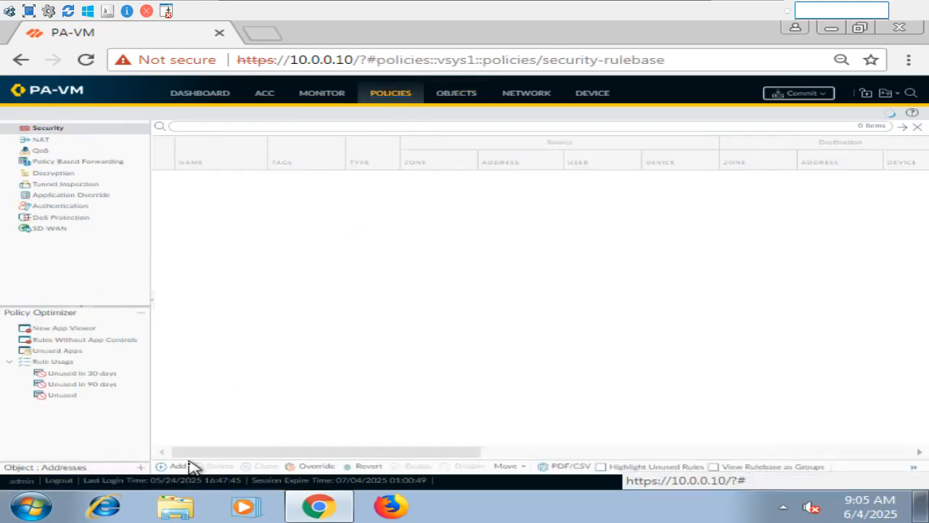
{"action": "left_click", "coordinate": [180, 467]}
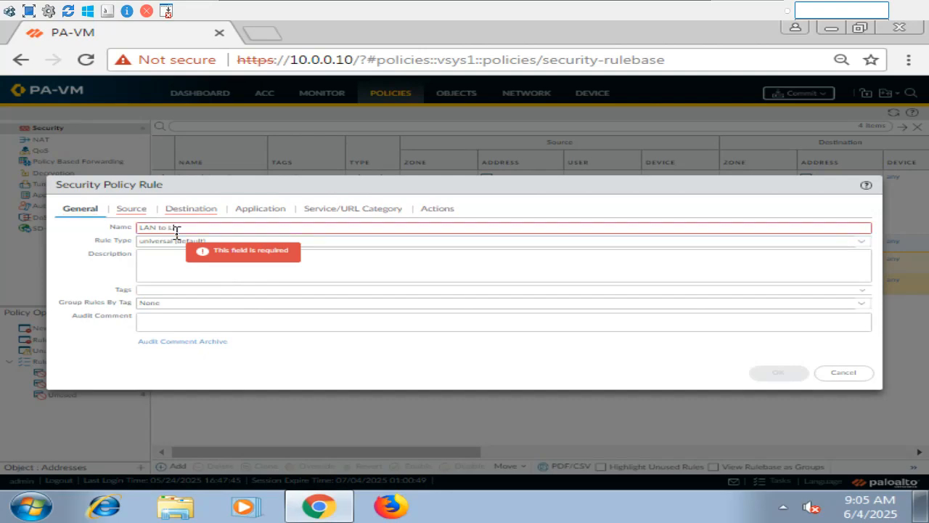
{"action": "left_click", "coordinate": [132, 210]}
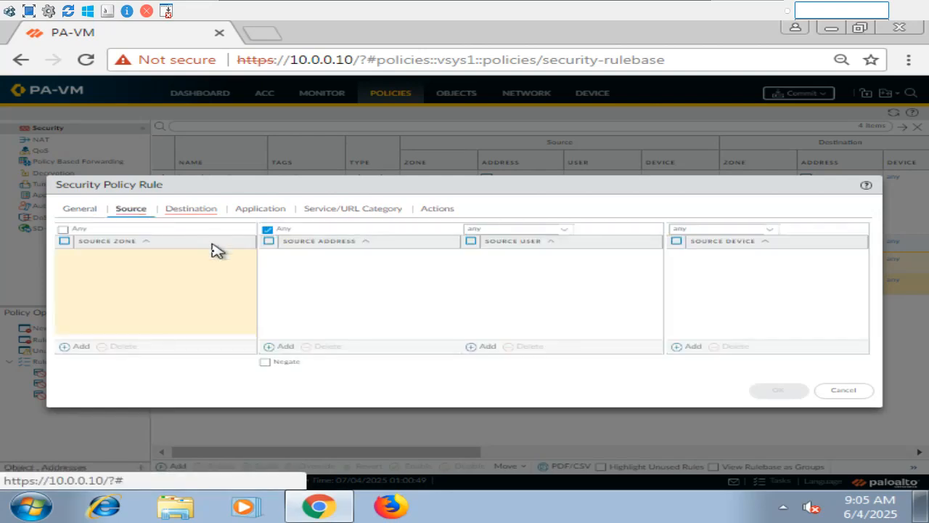
{"action": "left_click", "coordinate": [66, 347]}
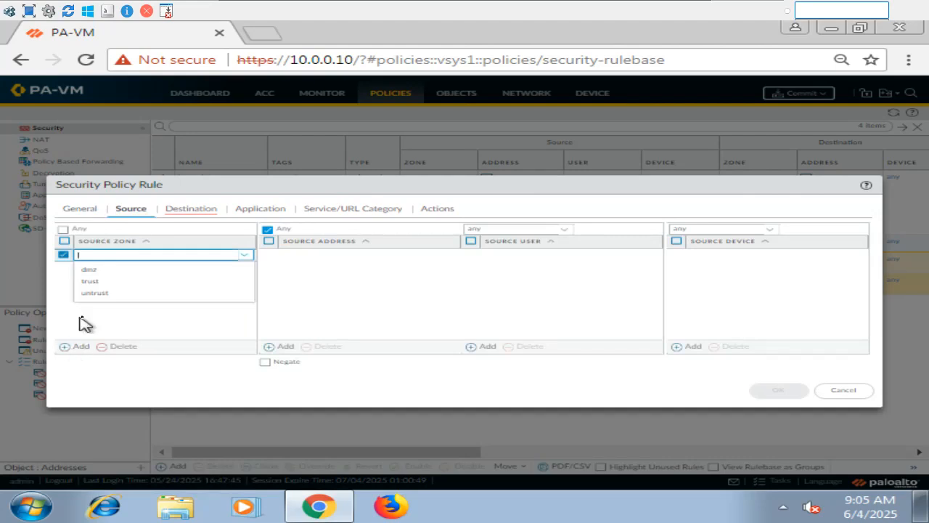
{"action": "left_click", "coordinate": [94, 281]}
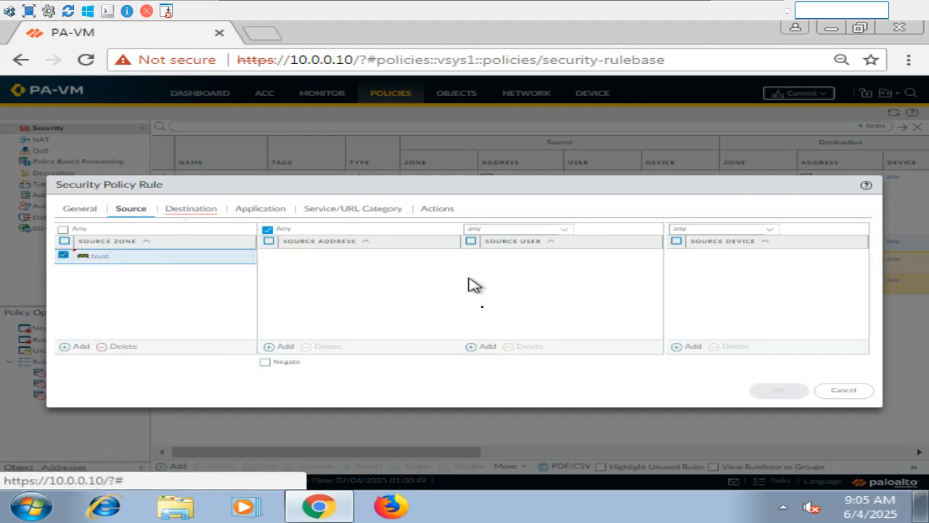
{"action": "left_click", "coordinate": [287, 347]}
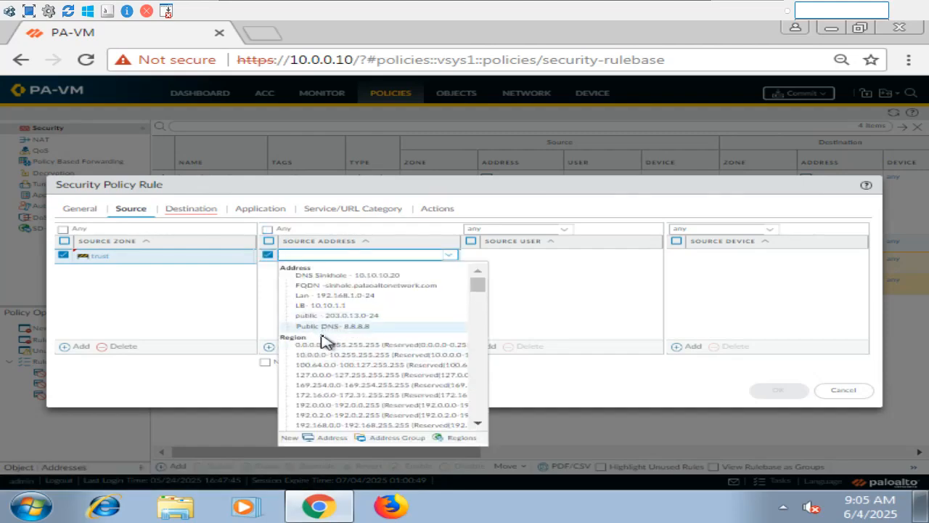
{"action": "left_click", "coordinate": [329, 297]}
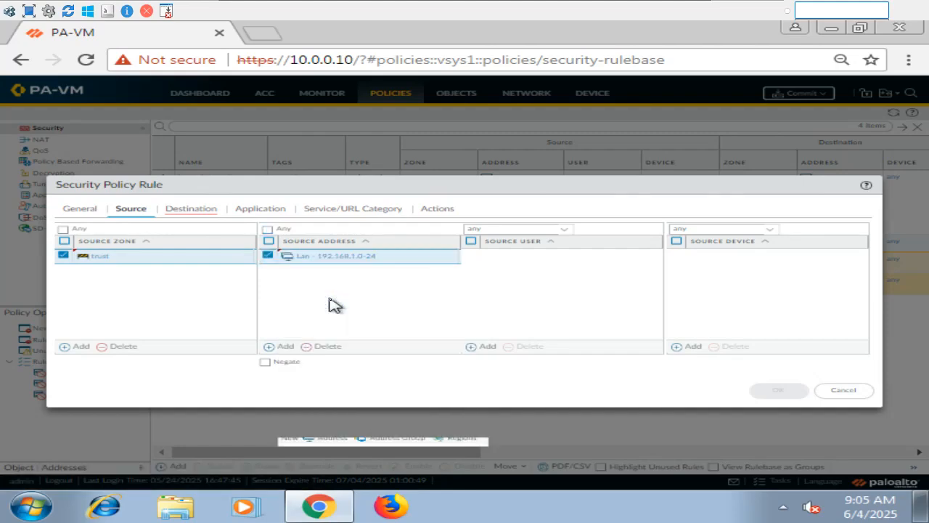
Set the rule's destination to zone dmz and address LB- 10.10.1.1
{"action": "left_click", "coordinate": [192, 212]}
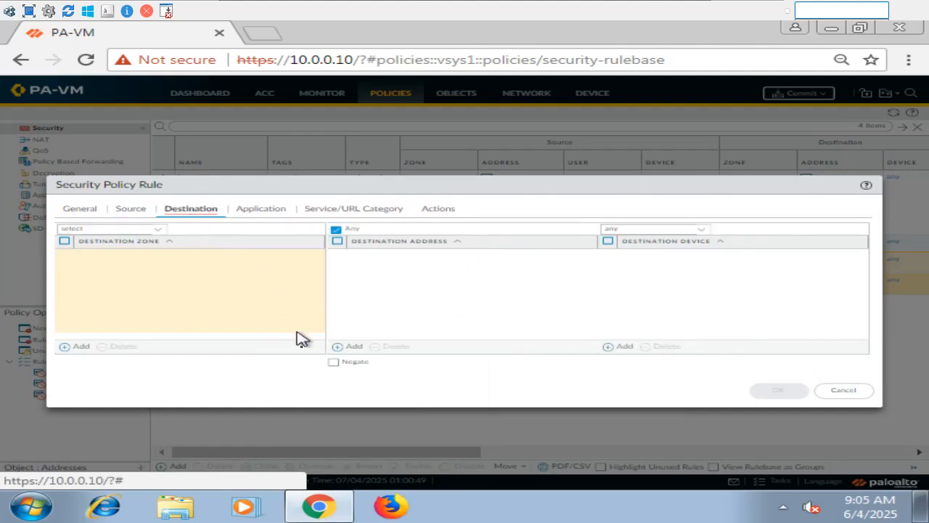
{"action": "left_click", "coordinate": [77, 346]}
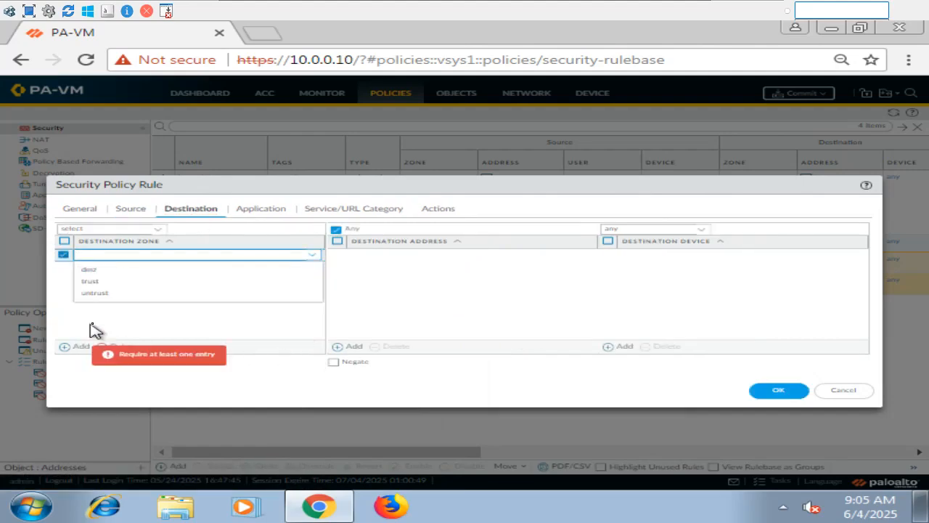
{"action": "left_click", "coordinate": [95, 270]}
{"action": "left_click", "coordinate": [358, 347]}
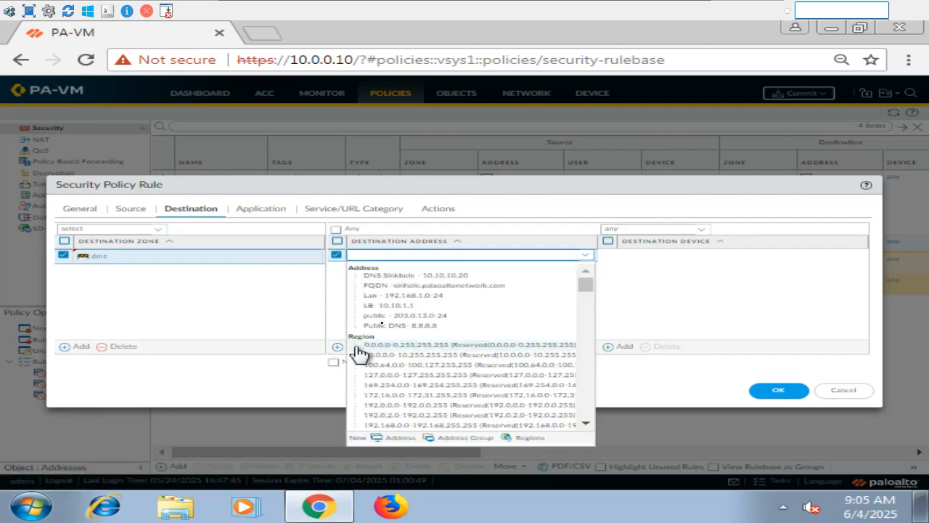
{"action": "left_click", "coordinate": [388, 305]}
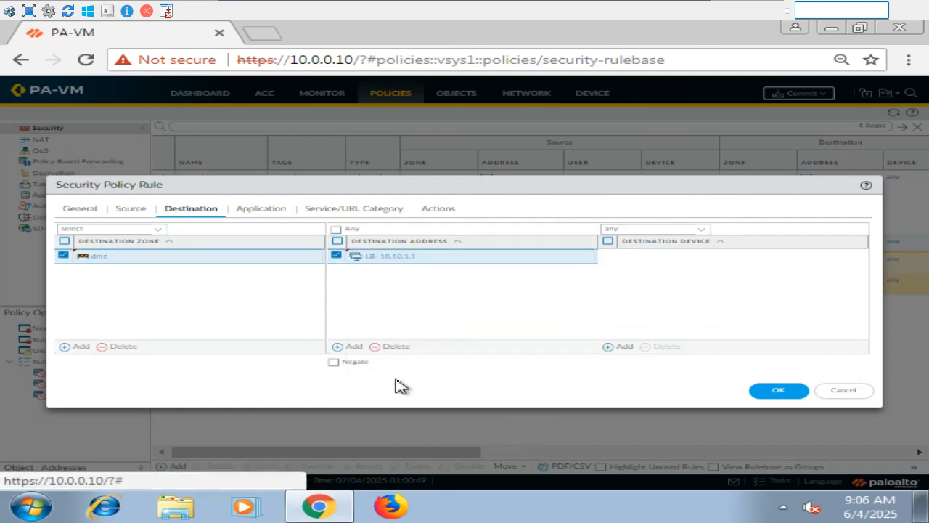
Set service to service-http, allow any application, and save the LAN to LB rule
{"action": "left_click", "coordinate": [275, 209]}
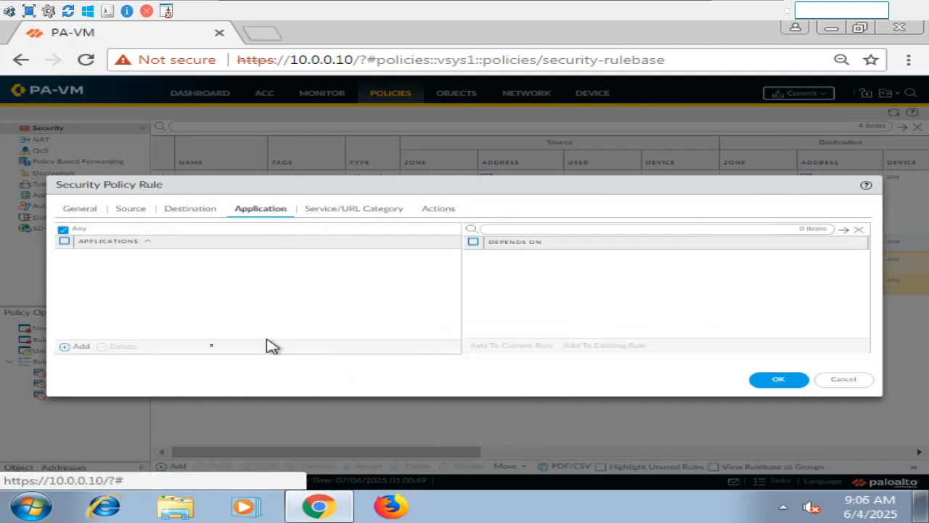
{"action": "left_click", "coordinate": [70, 347]}
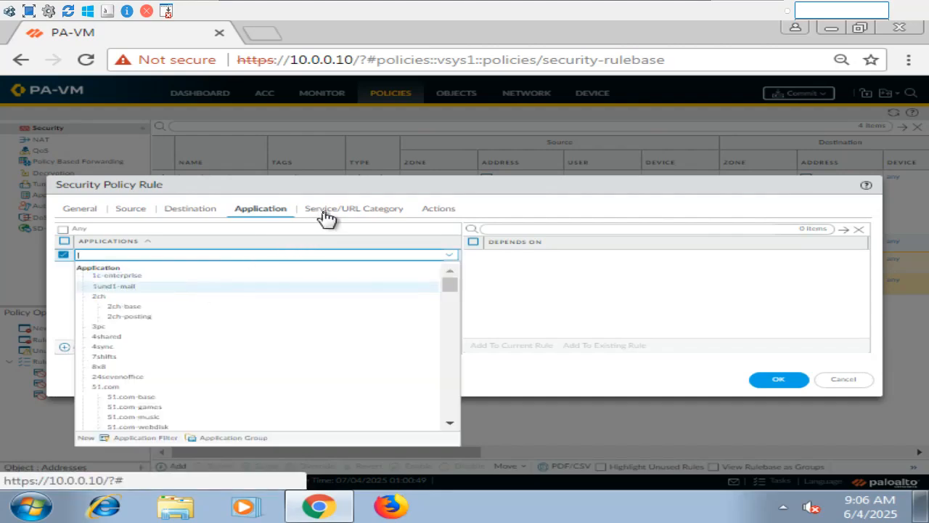
{"action": "left_click", "coordinate": [323, 217]}
{"action": "left_click", "coordinate": [81, 347]}
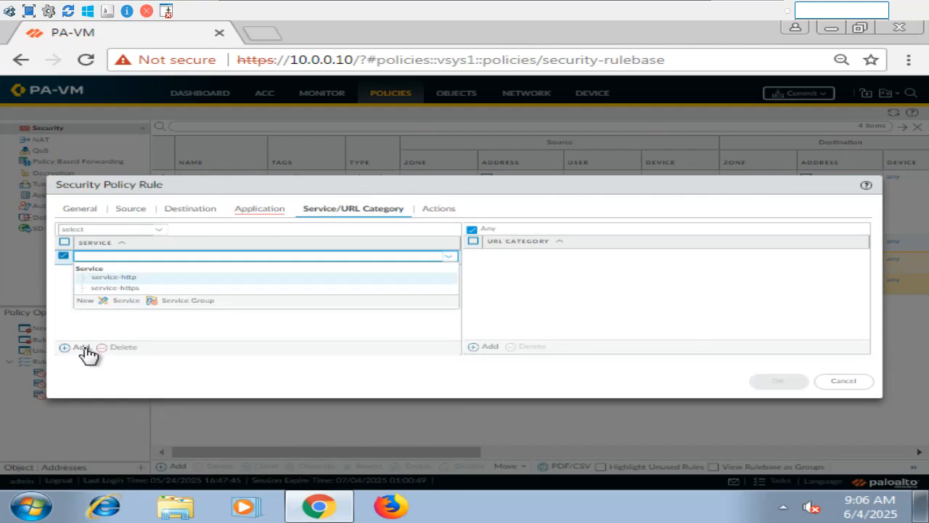
{"action": "left_click", "coordinate": [137, 278]}
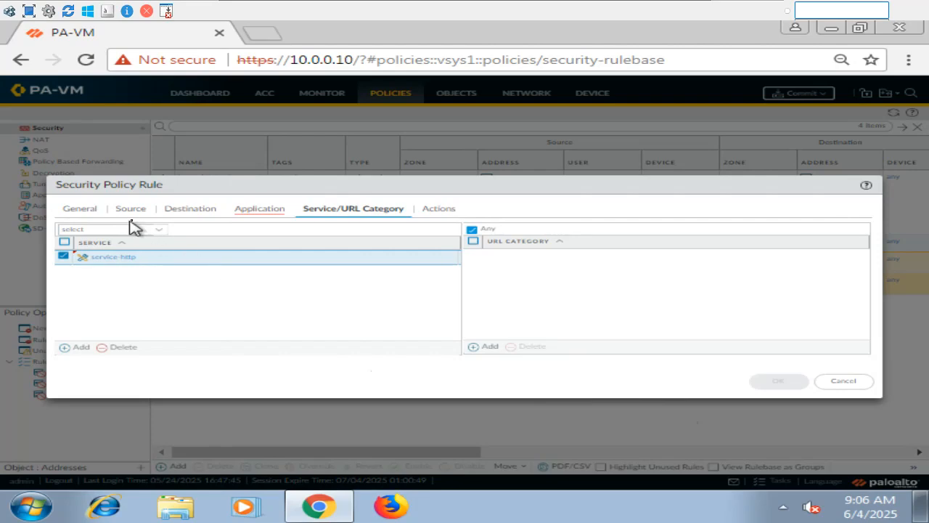
{"action": "left_click", "coordinate": [249, 212]}
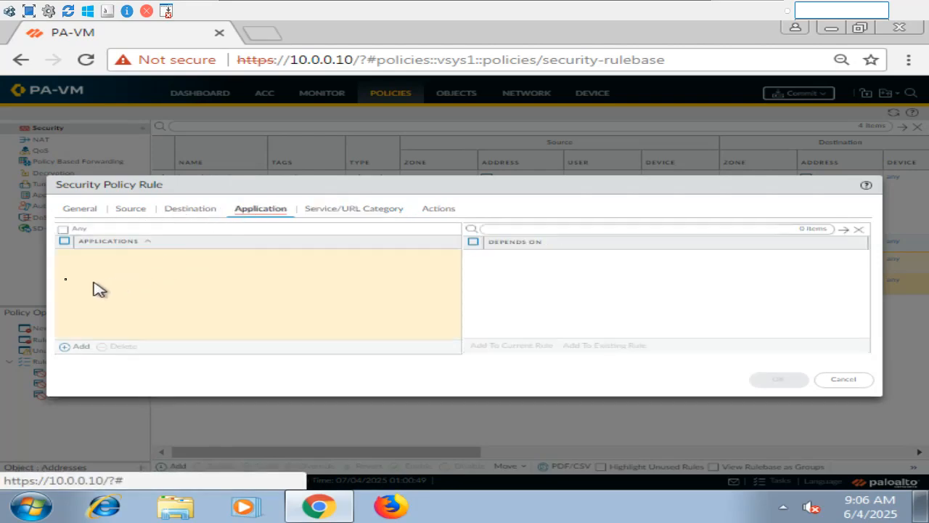
{"action": "left_click", "coordinate": [63, 229]}
{"action": "left_click", "coordinate": [774, 384]}
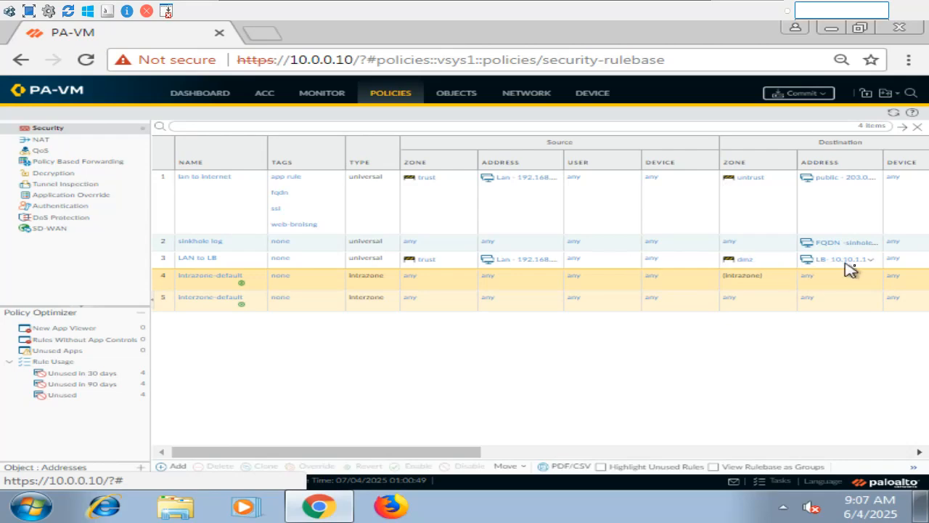
Open the configuration save dropdown beside Commit
{"action": "left_click", "coordinate": [897, 101]}
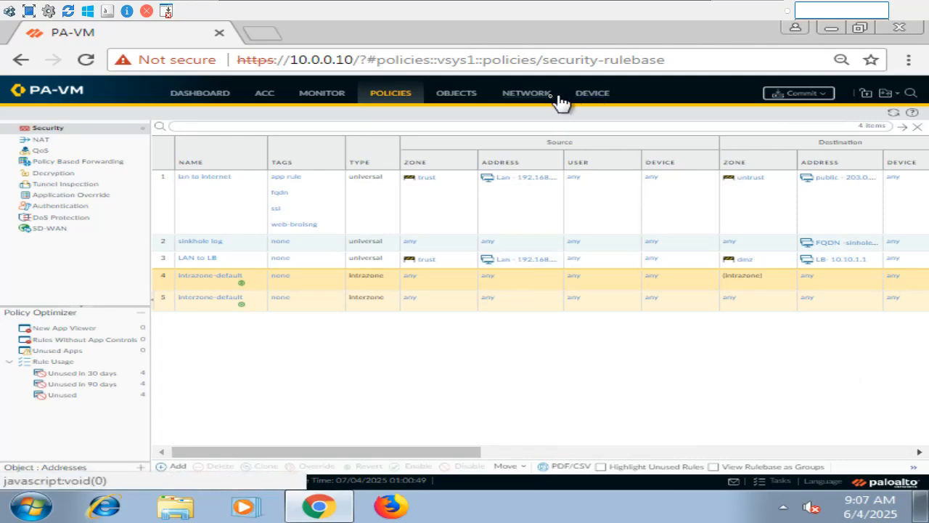
Compare Local Running config with Local Candidate config in Config Audit and scroll the diff
{"action": "left_click", "coordinate": [592, 95]}
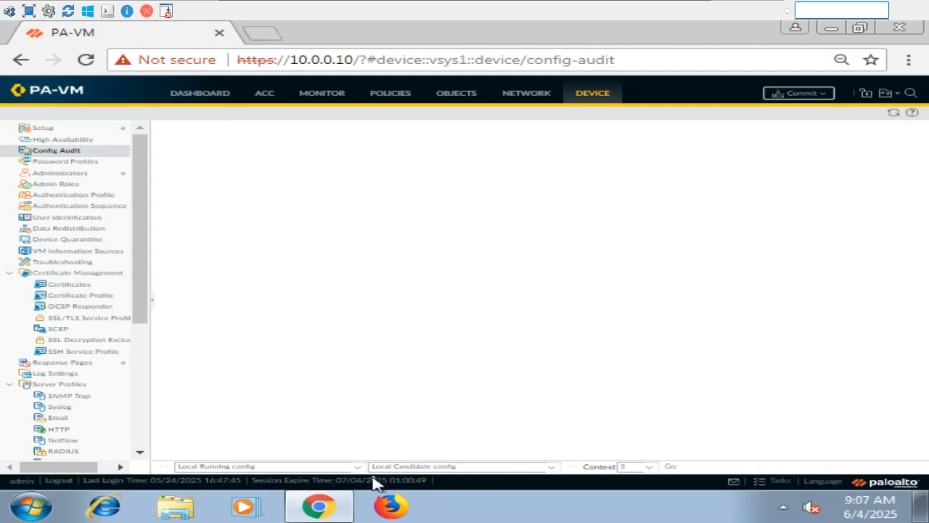
{"action": "left_click", "coordinate": [671, 468]}
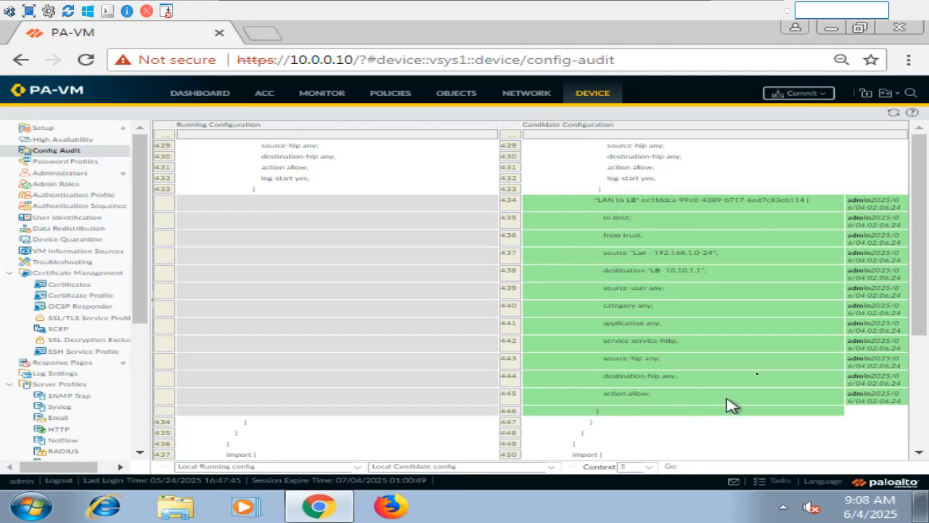
{"action": "left_click_drag", "start_coordinate": [916, 334], "coordinate": [910, 463]}
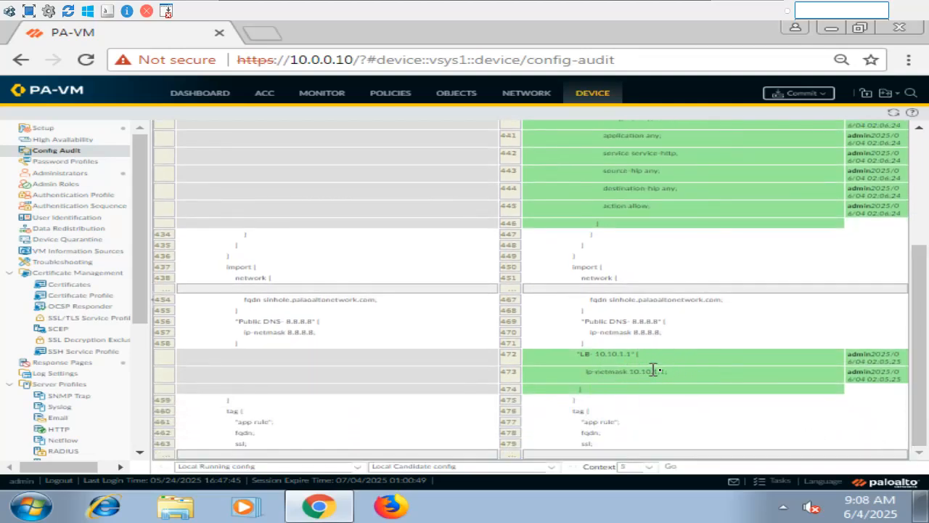
{"action": "left_click_drag", "start_coordinate": [916, 379], "coordinate": [904, 240]}
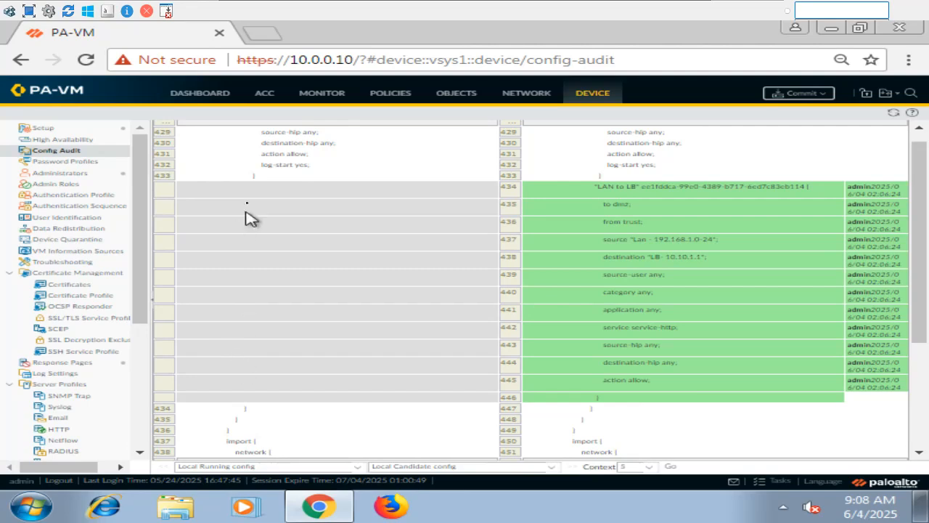
{"action": "scroll", "coordinate": [926, 293], "scroll_direction": "up", "scroll_amount": 1}
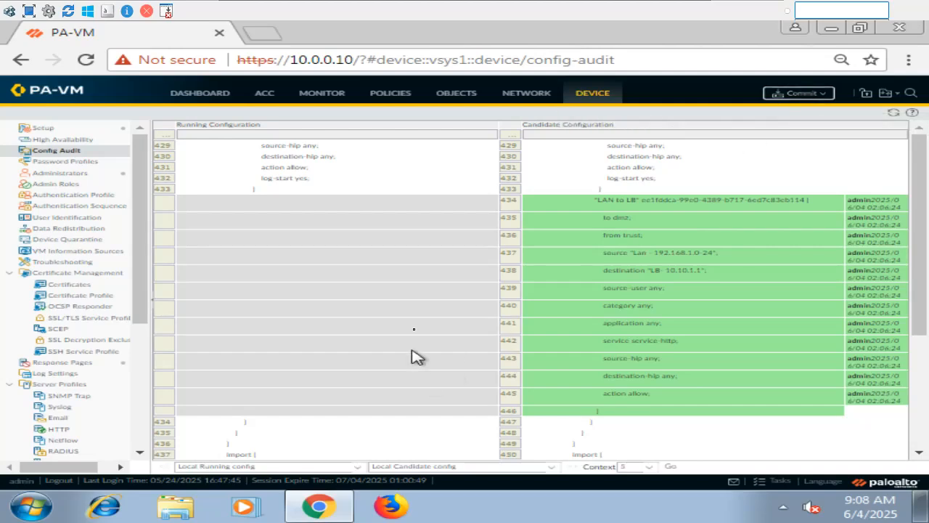
Go from the configuration logs back to the Device Config Audit page
{"action": "mouse_move", "coordinate": [676, 4]}
{"action": "left_click", "coordinate": [325, 95]}
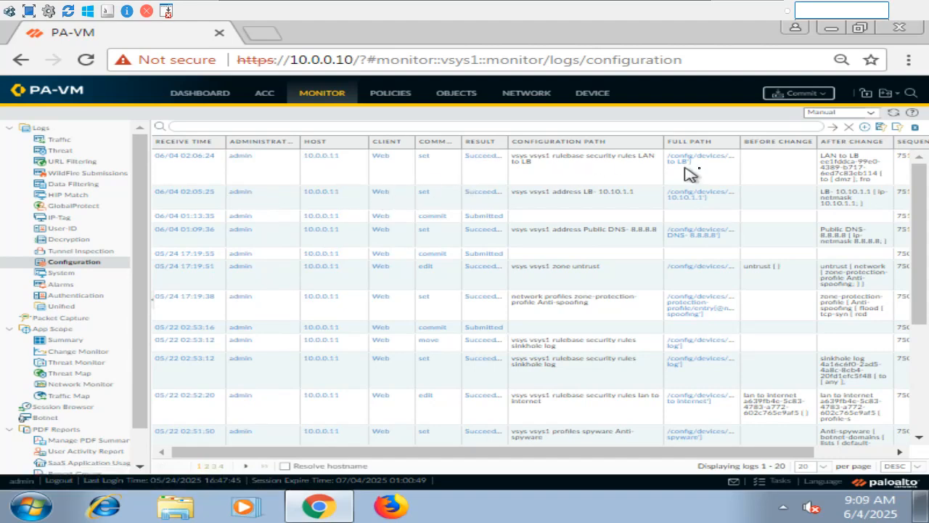
{"action": "left_click", "coordinate": [594, 98]}
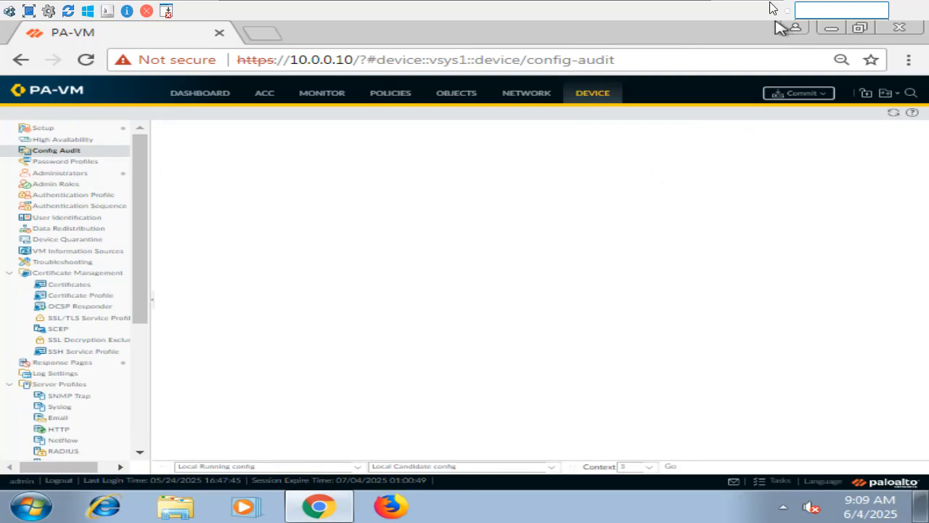
Leave the management viewer for the EVE topology and launch the PaloAlto node's console at admin@PA-VM
{"action": "mouse_move", "coordinate": [710, 4]}
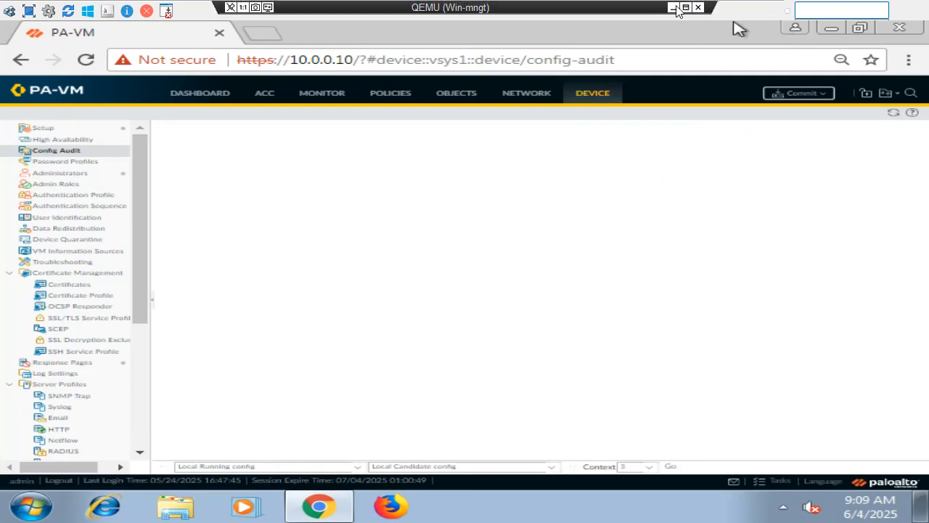
{"action": "left_click", "coordinate": [675, 7]}
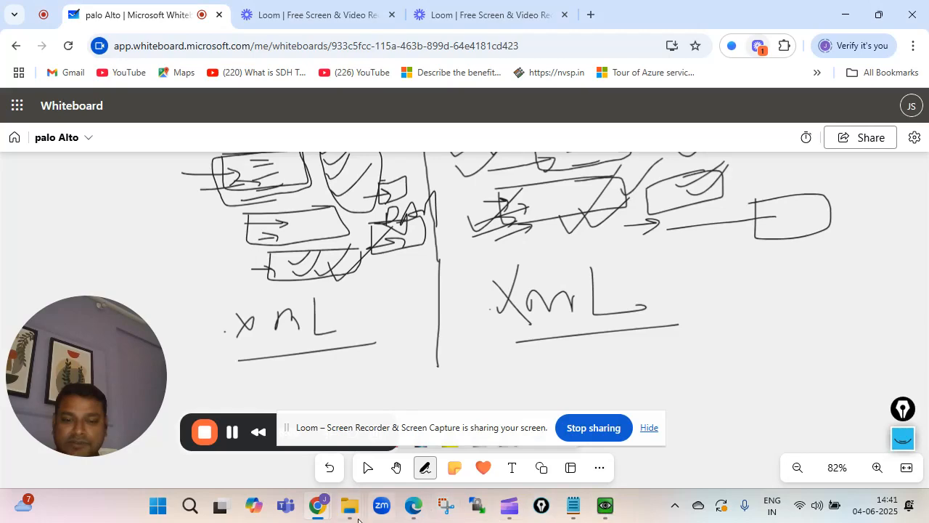
{"action": "left_click", "coordinate": [319, 515]}
{"action": "left_click", "coordinate": [102, 459]}
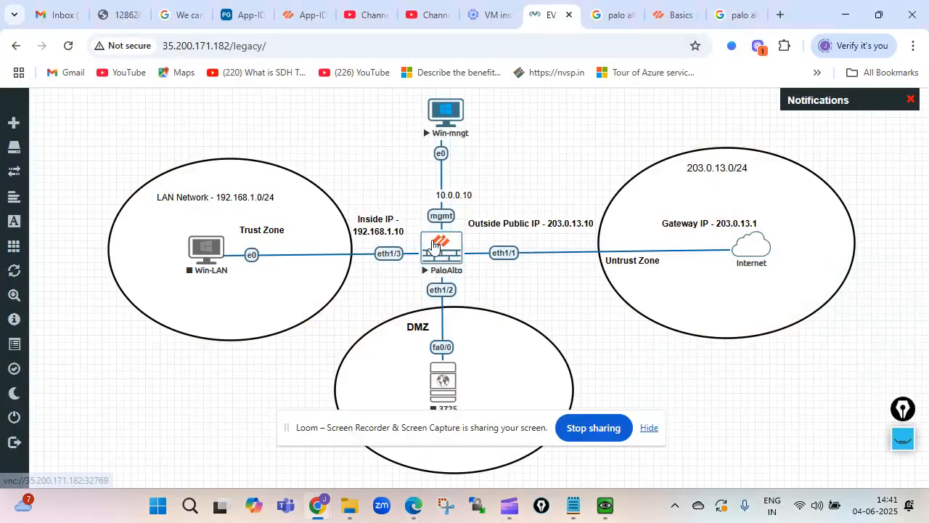
{"action": "left_click", "coordinate": [434, 246]}
{"action": "left_click", "coordinate": [517, 157]}
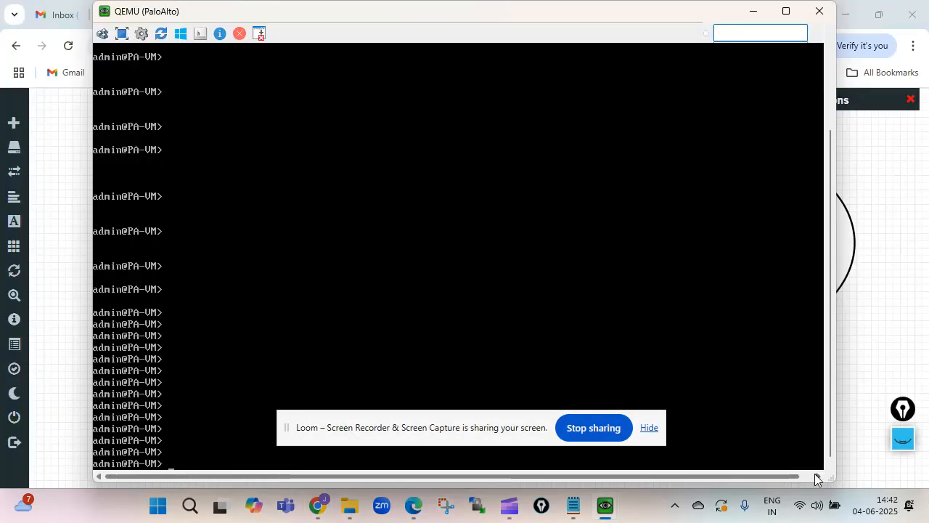
Run 'show config diff' to confirm the LAN to LB rule and LB- 10.10.1.1 address, then minimize the console
{"action": "type", "text": "sho"}
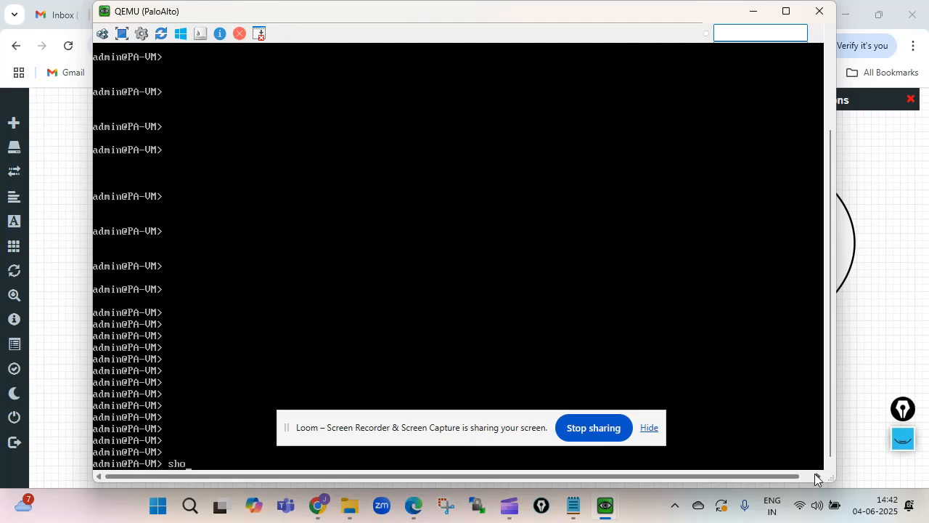
{"action": "type", "text": "w configdiff"}
{"action": "key", "text": "Return"}
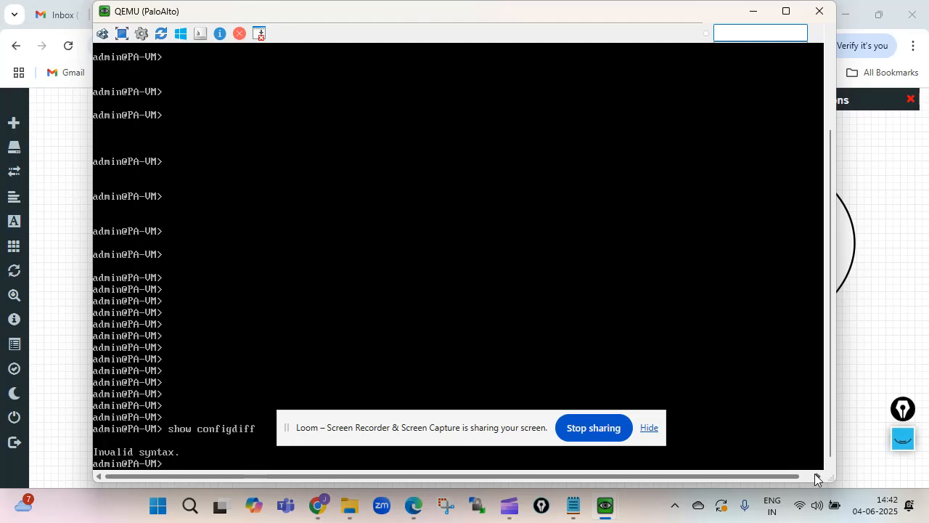
{"action": "key", "text": "Up"}
{"action": "key", "text": "BackSpace"}
{"action": "key", "text": "BackSpace"}
{"action": "key", "text": "BackSpace"}
{"action": "key", "text": "BackSpace"}
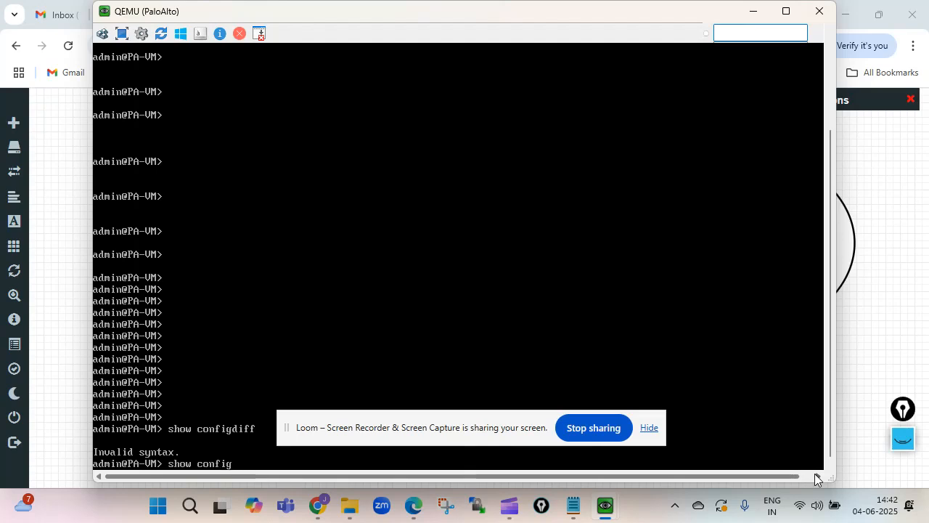
{"action": "key", "text": "question"}
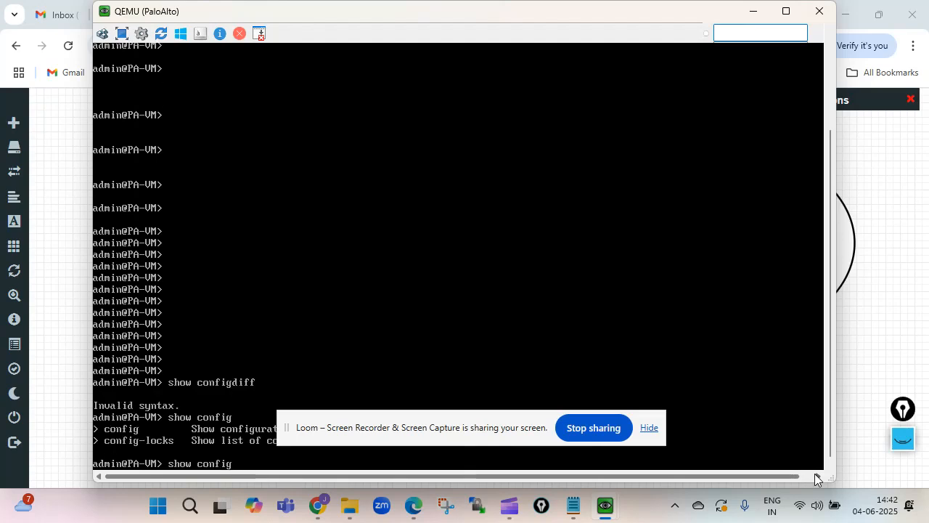
{"action": "key", "text": "BackSpace"}
{"action": "key", "text": "BackSpace"}
{"action": "type", "text": "dif"}
{"action": "key", "text": "Return"}
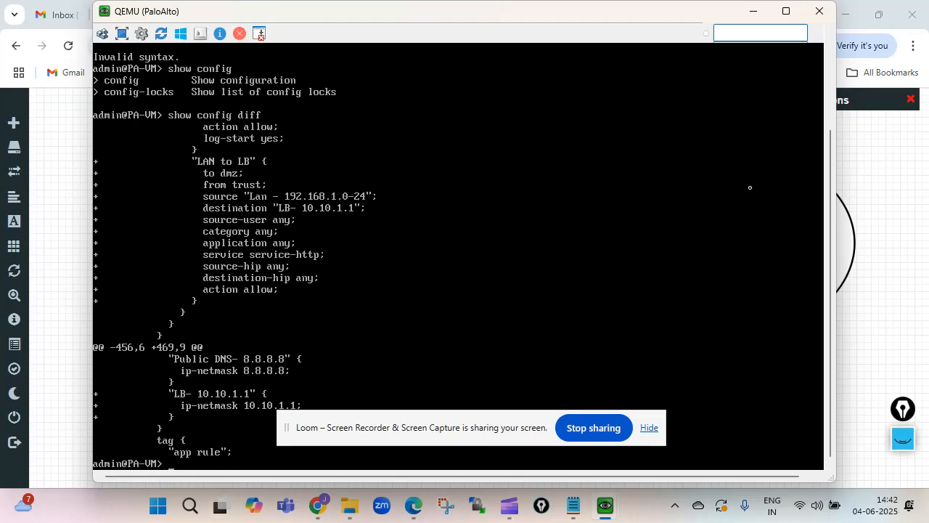
{"action": "left_click", "coordinate": [753, 11]}
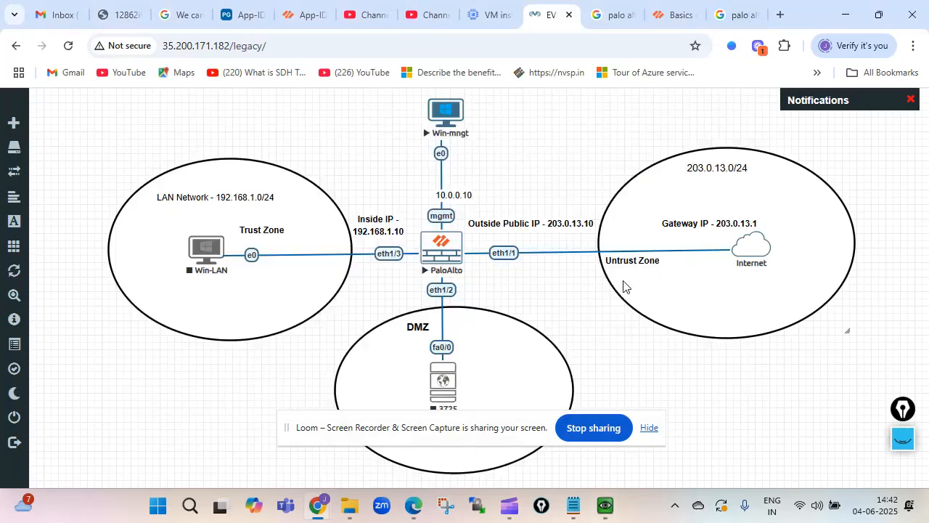
Return to the PAN-OS web interface, commit all pending changes, and close the Commit Status dialog
{"action": "mouse_move", "coordinate": [606, 506]}
{"action": "left_click", "coordinate": [666, 440]}
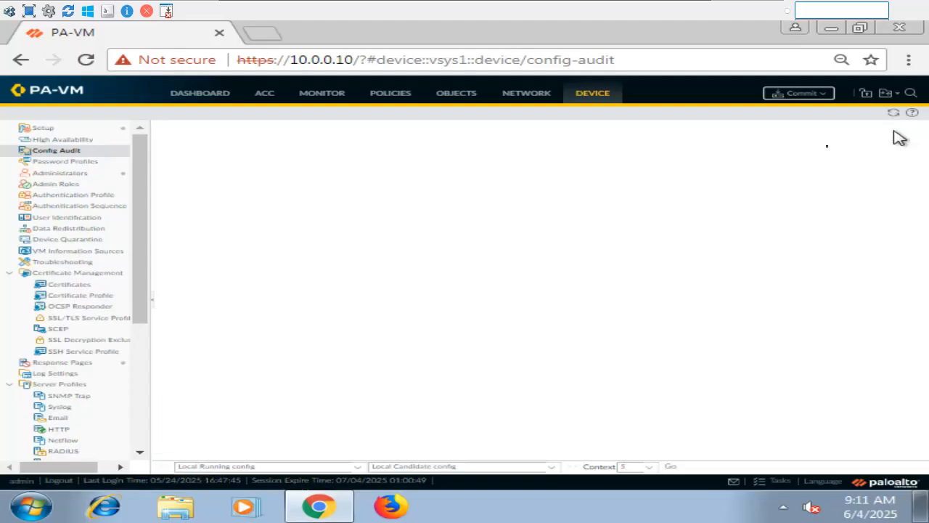
{"action": "left_click", "coordinate": [820, 106]}
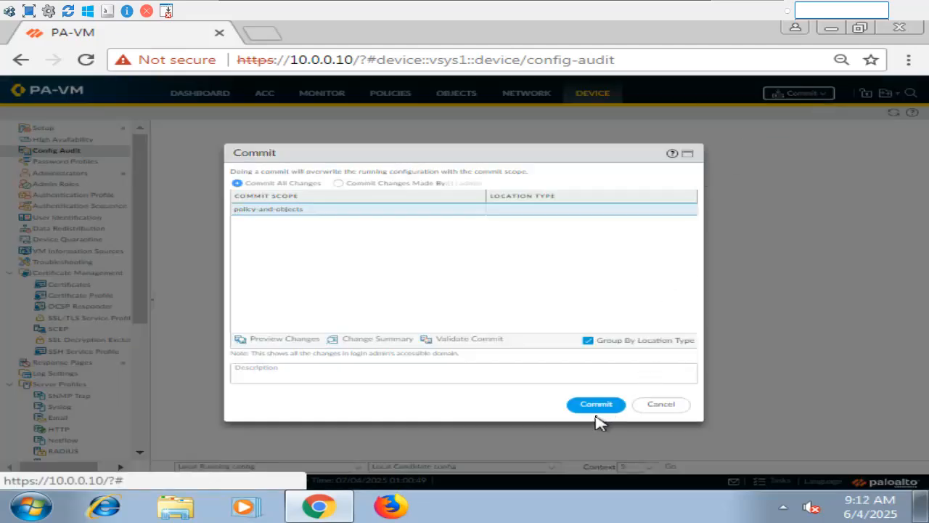
{"action": "left_click", "coordinate": [595, 413]}
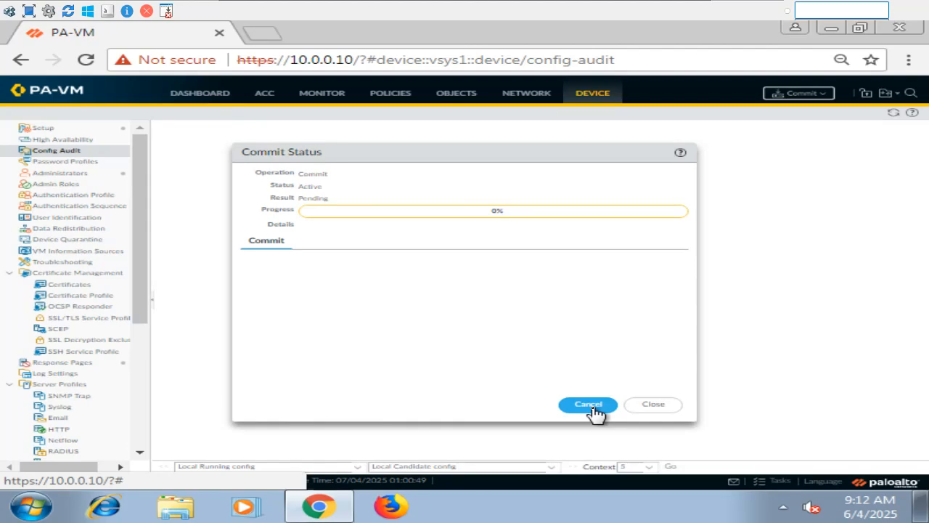
{"action": "left_click", "coordinate": [648, 406]}
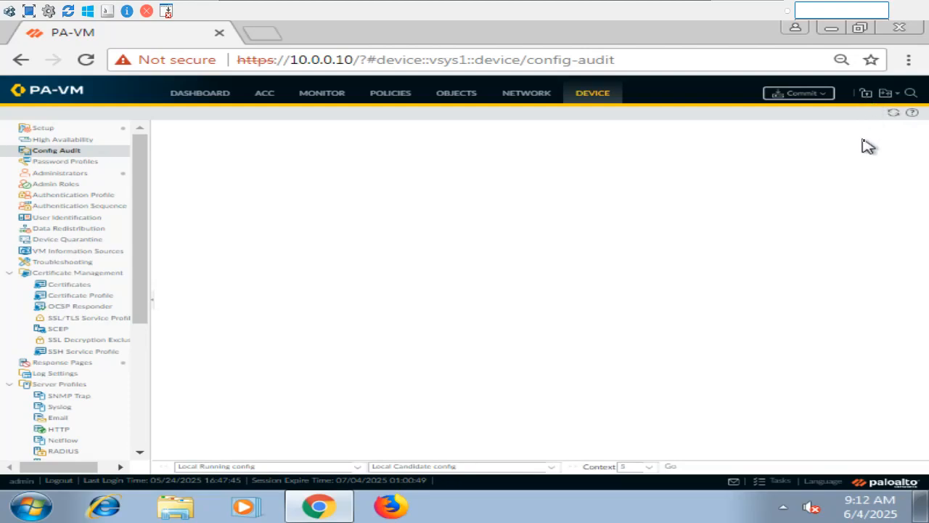
{"action": "left_click", "coordinate": [865, 95]}
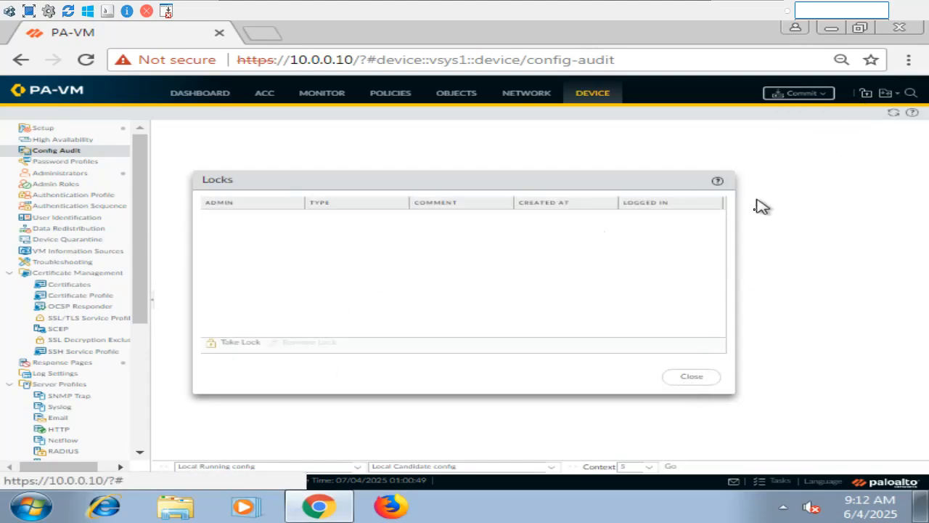
{"action": "left_click", "coordinate": [691, 382]}
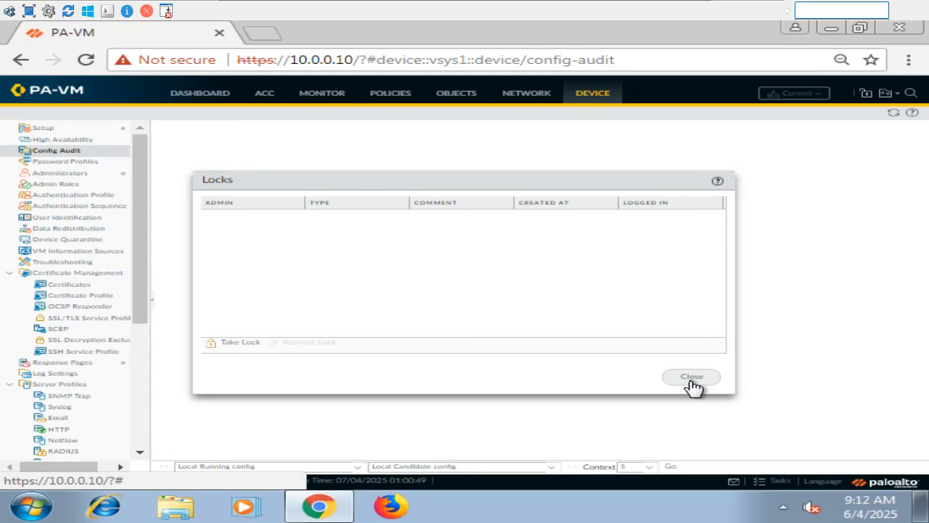
{"action": "left_click", "coordinate": [692, 379]}
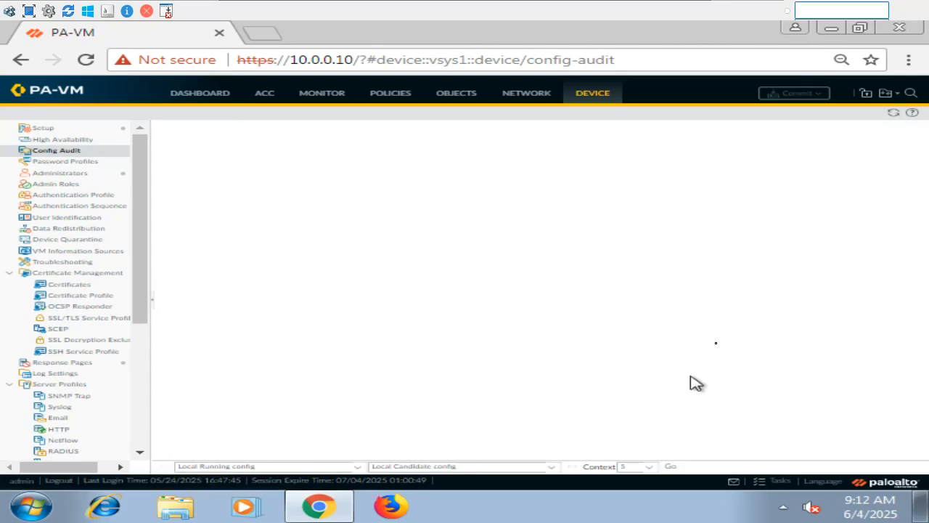
{"action": "left_click", "coordinate": [887, 94]}
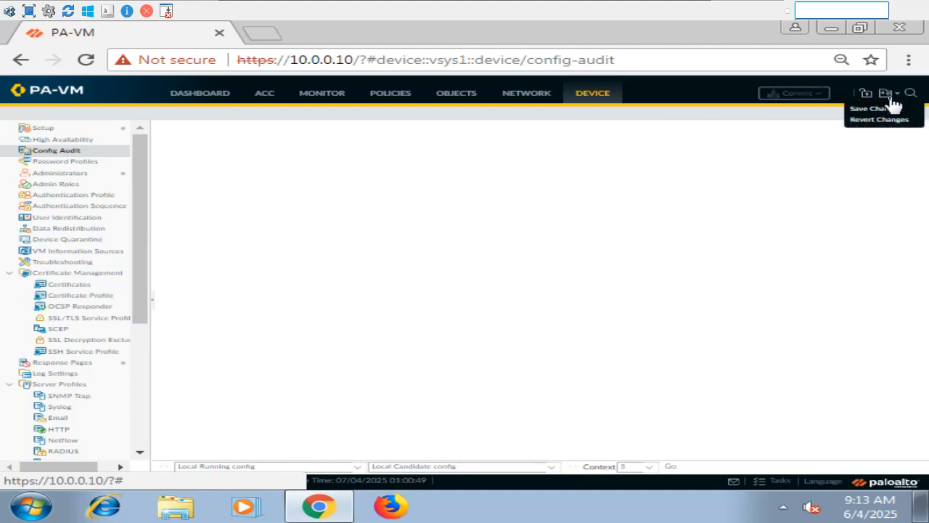
{"action": "left_click", "coordinate": [784, 184]}
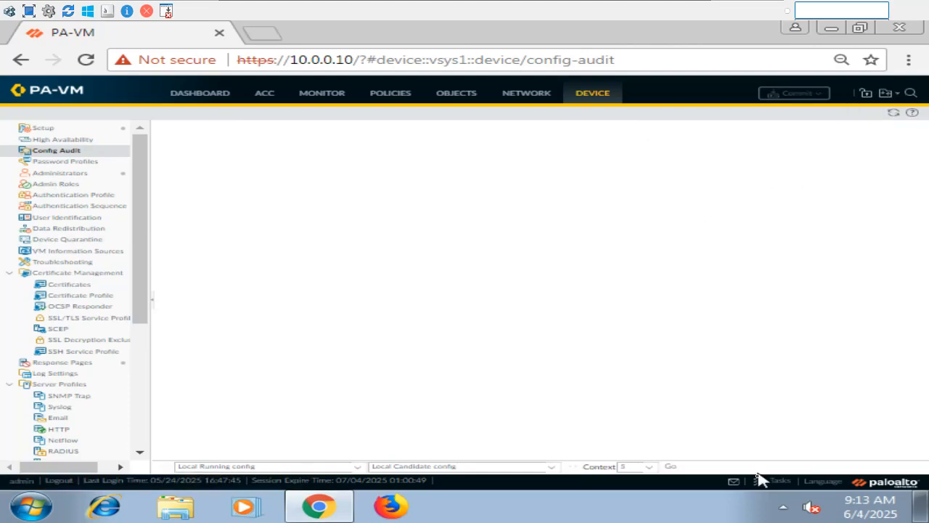
{"action": "left_click", "coordinate": [780, 483]}
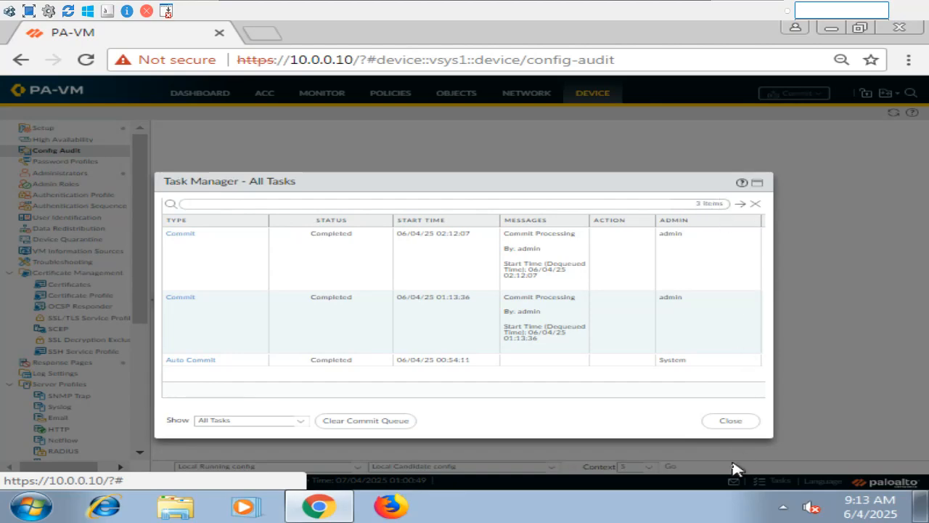
{"action": "left_click", "coordinate": [738, 427]}
{"action": "left_click", "coordinate": [672, 466]}
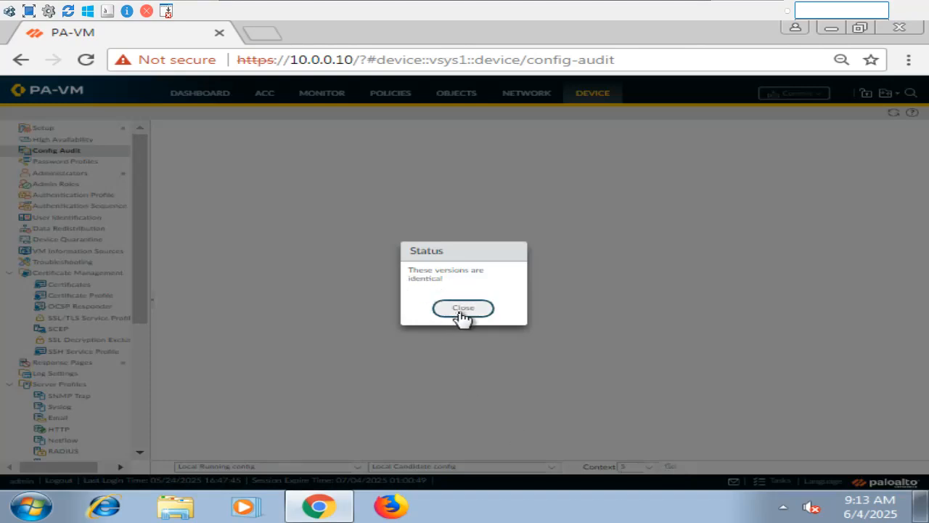
{"action": "left_click", "coordinate": [459, 309]}
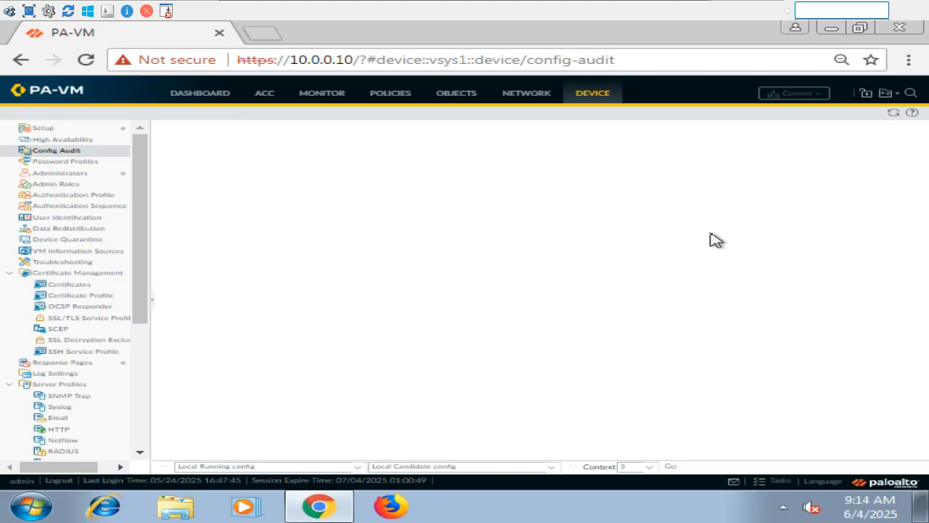
{"action": "left_click", "coordinate": [887, 94]}
{"action": "left_click", "coordinate": [704, 186]}
{"action": "left_click", "coordinate": [866, 96]}
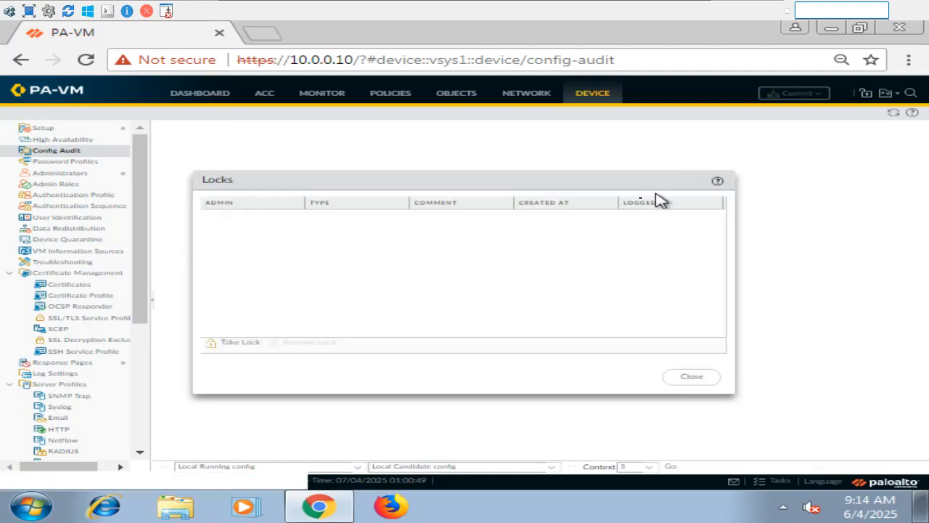
{"action": "left_click", "coordinate": [695, 380]}
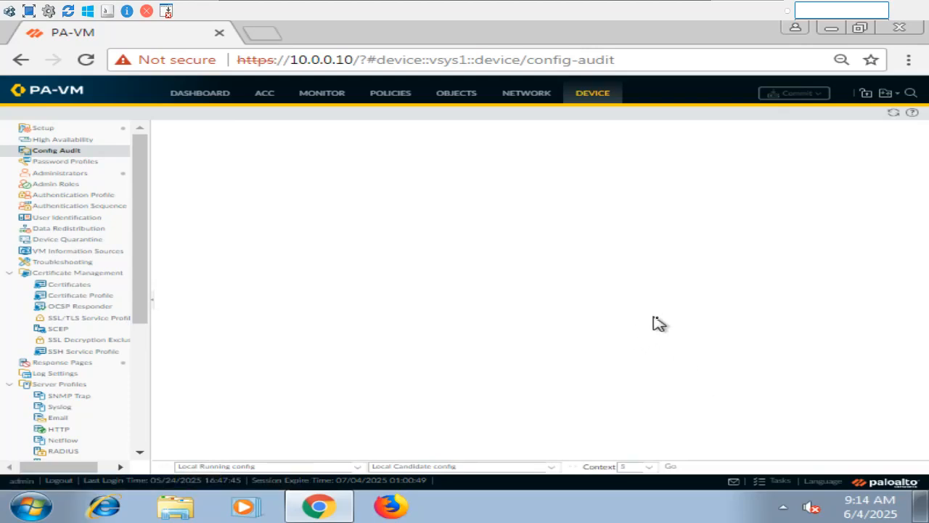